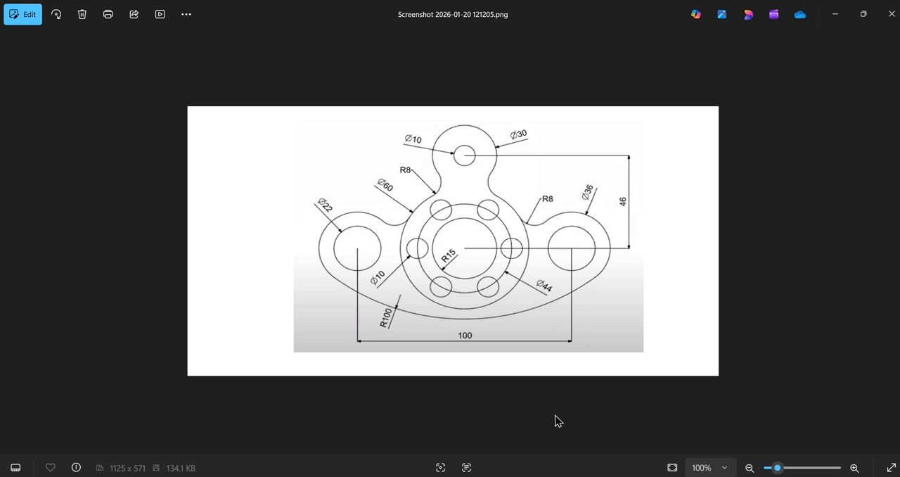
# Step: Switch from the reference drawing to SOLIDWORKS and set the part's unit system to MMGS (millimeter, gram, second)
pyautogui.hotkey('alt', 'Tab')
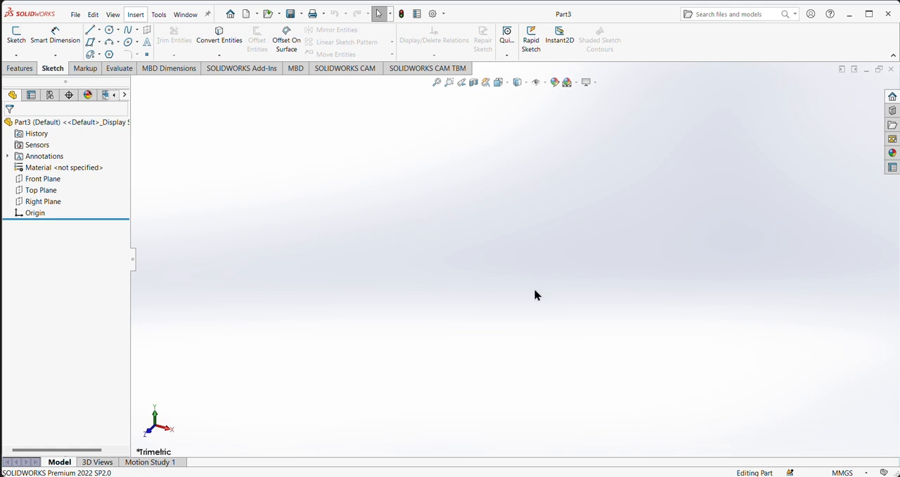
pyautogui.click(867, 472)
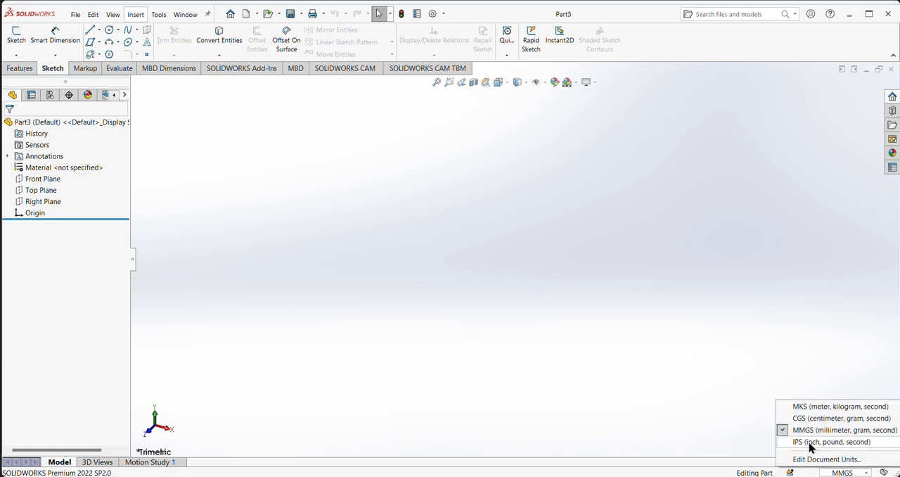
pyautogui.click(789, 430)
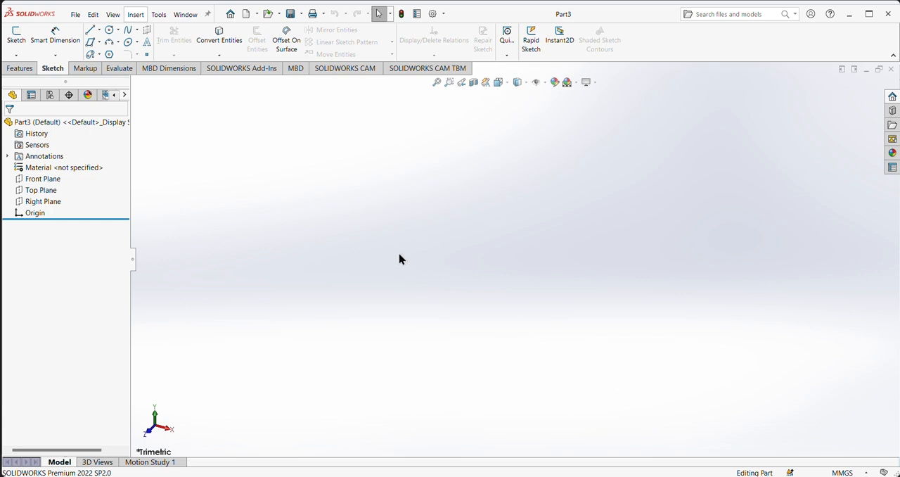
# Step: View the Front Plane head-on and sketch a vertical, infinite-length construction centerline on it through the origin
pyautogui.click(32, 180)
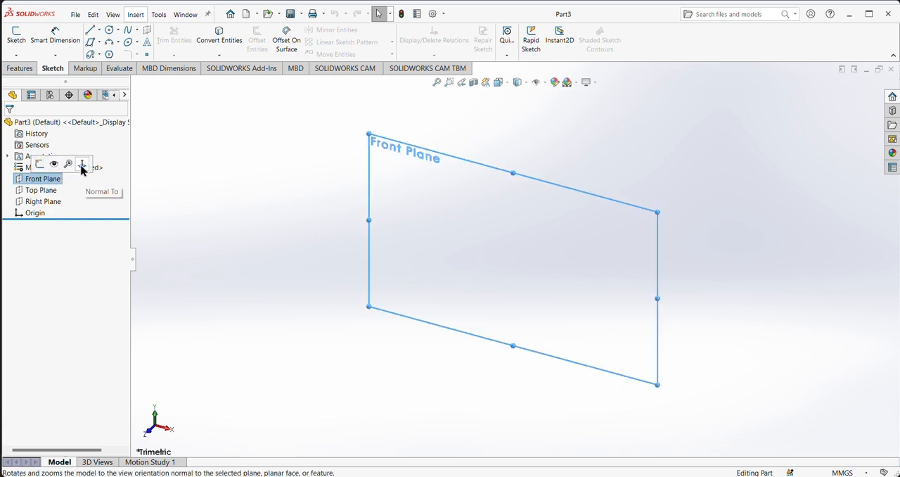
pyautogui.click(81, 165)
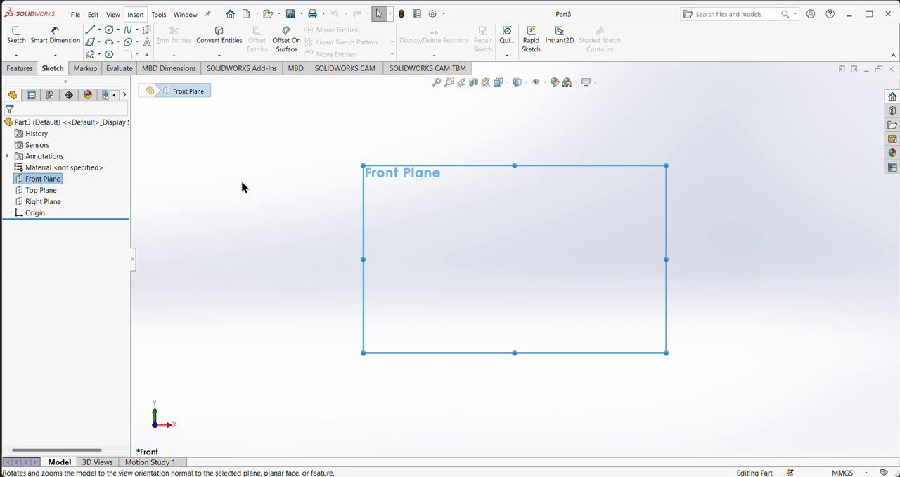
pyautogui.click(100, 30)
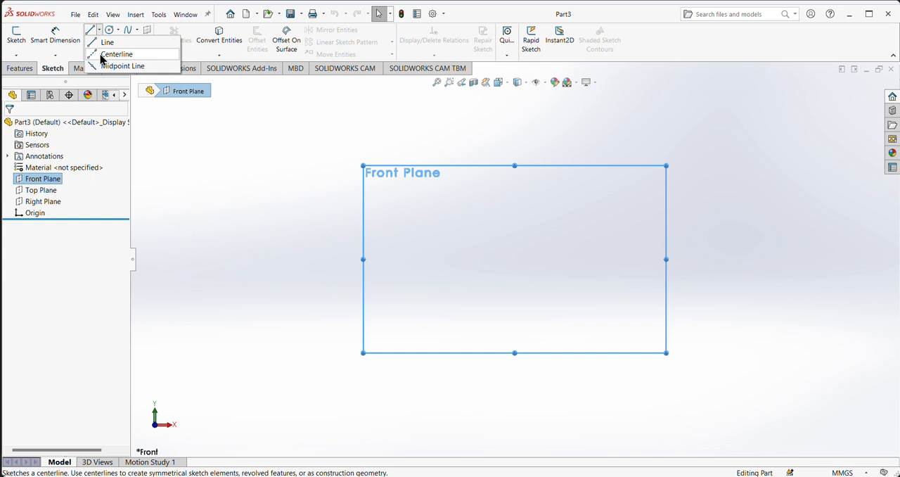
pyautogui.click(102, 55)
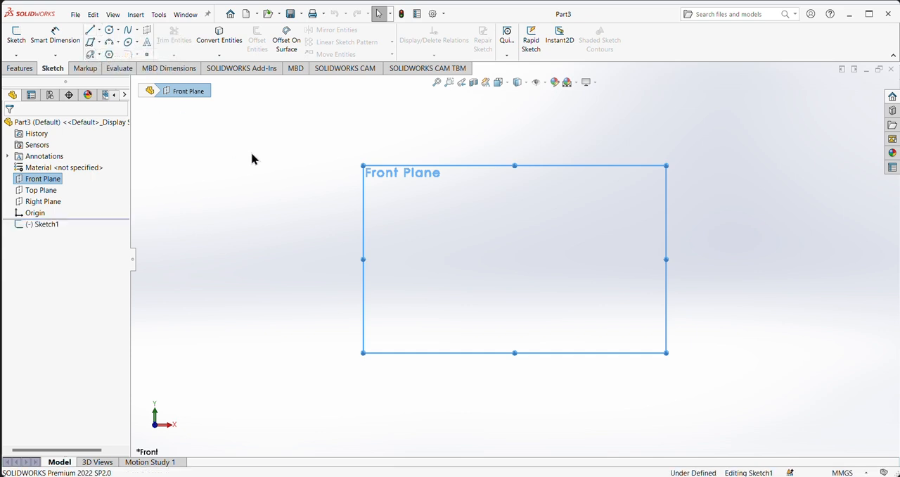
pyautogui.click(26, 214)
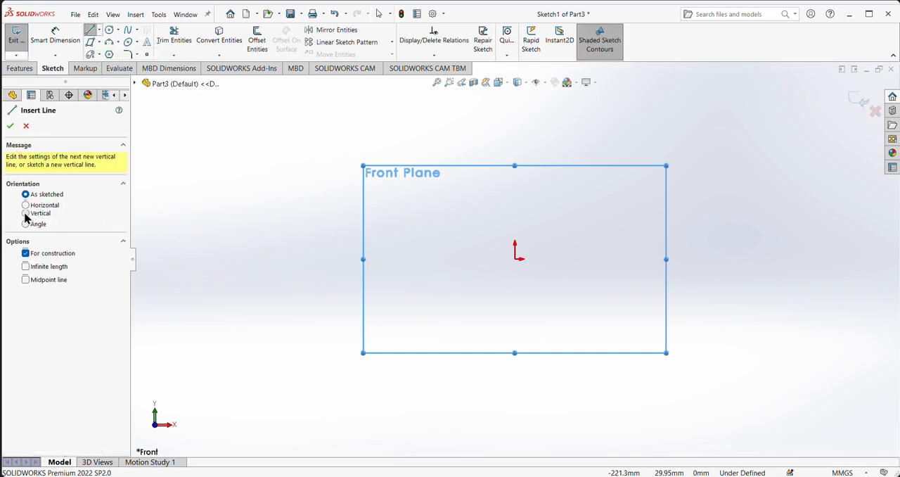
pyautogui.click(26, 265)
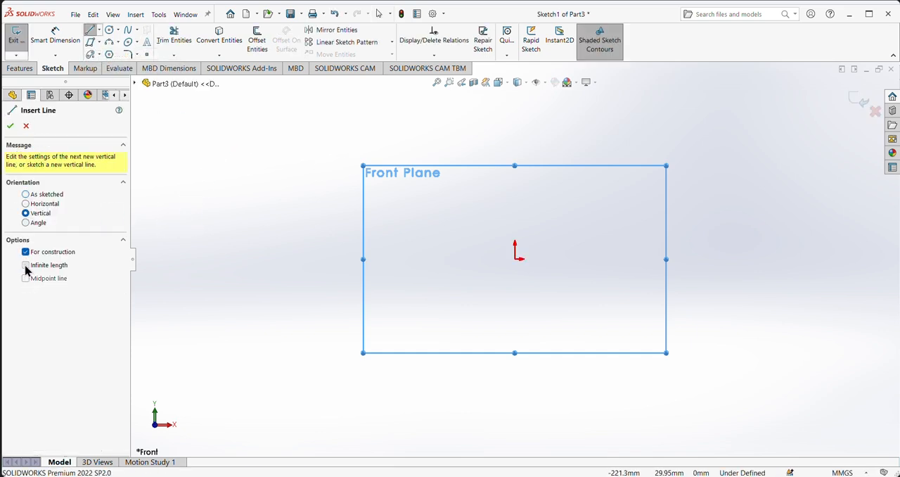
pyautogui.click(516, 260)
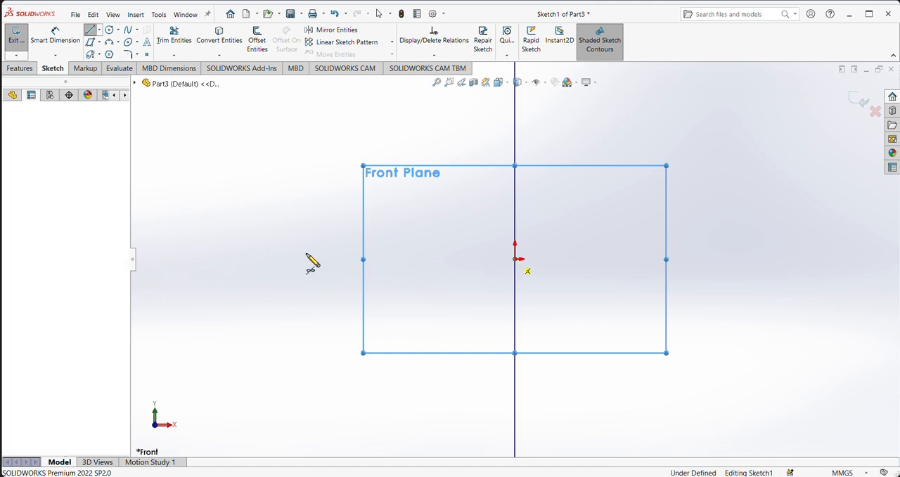
pyautogui.rightClick(270, 161)
pyautogui.click(301, 167)
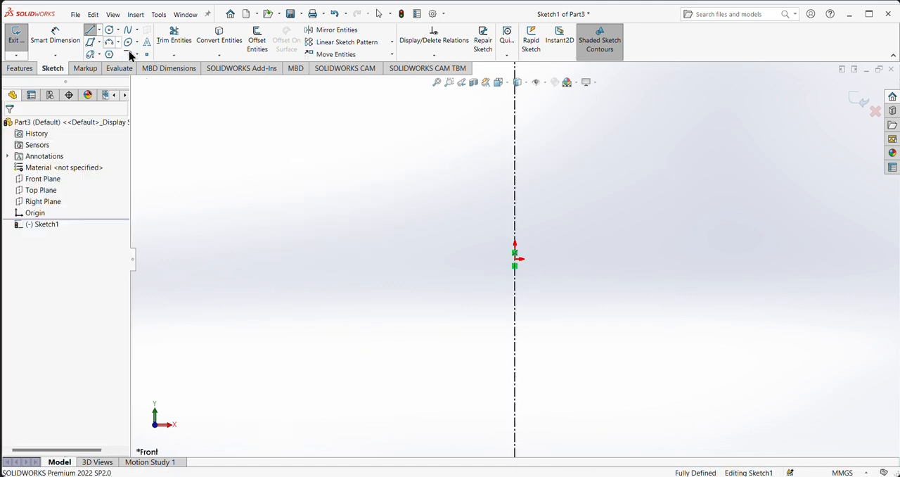
# Step: Add a horizontal, infinite-length construction centerline through the origin
pyautogui.click(99, 30)
pyautogui.click(96, 56)
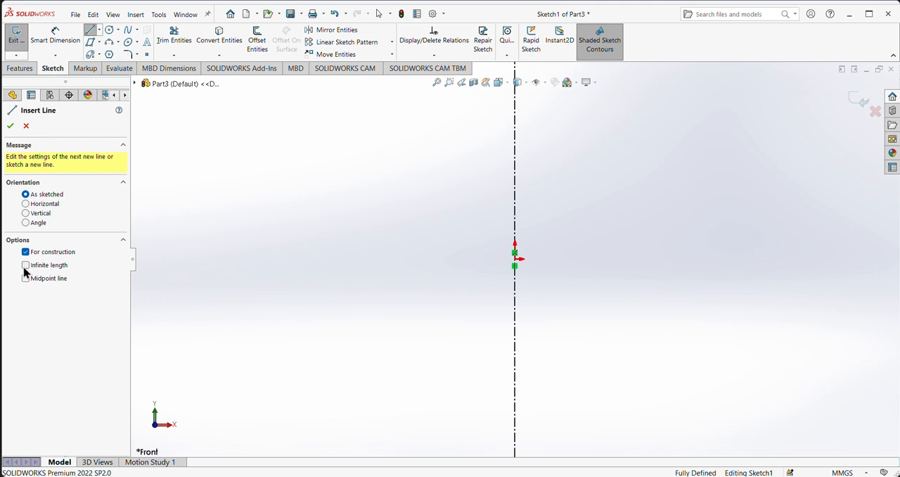
pyautogui.click(26, 266)
pyautogui.click(26, 204)
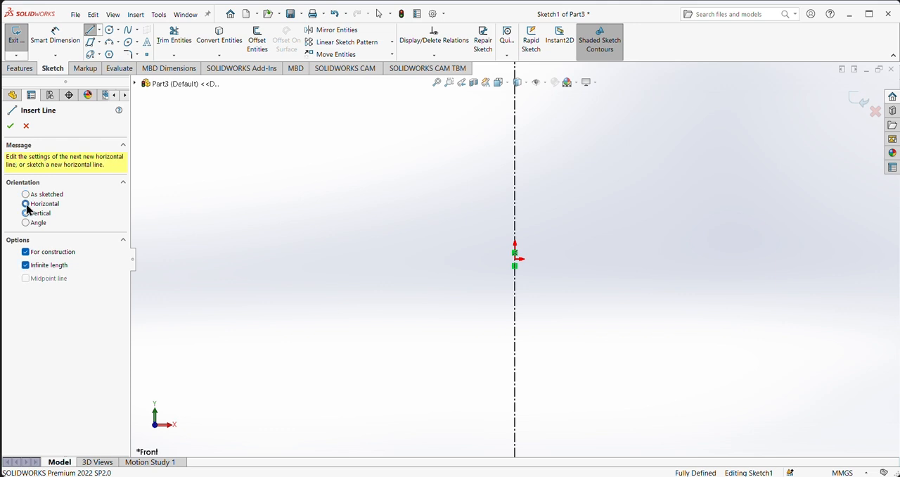
pyautogui.click(516, 259)
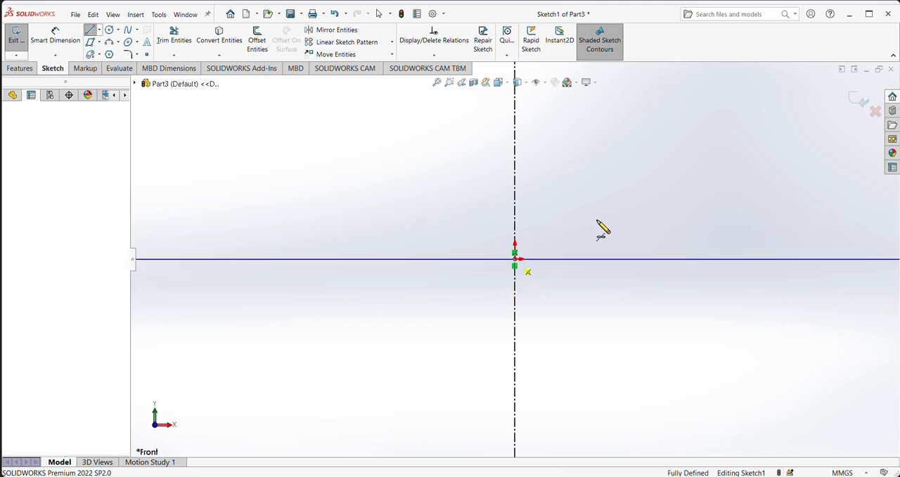
pyautogui.rightClick(604, 129)
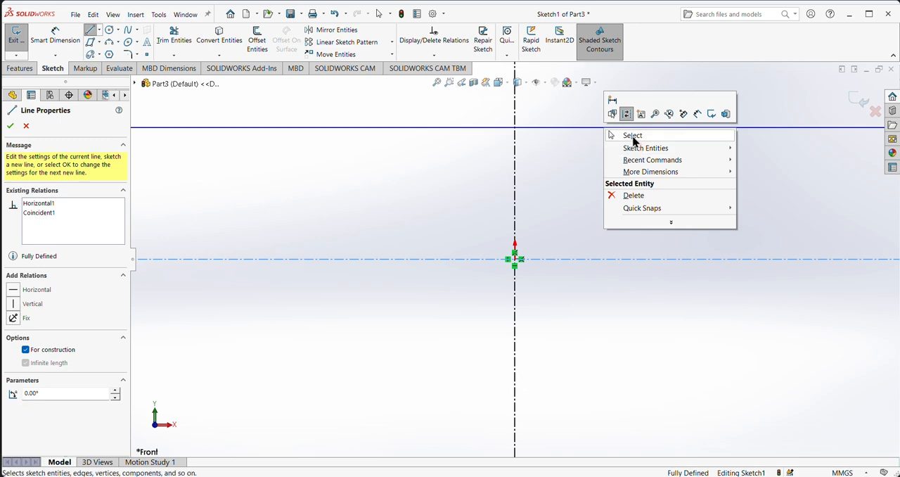
pyautogui.click(633, 136)
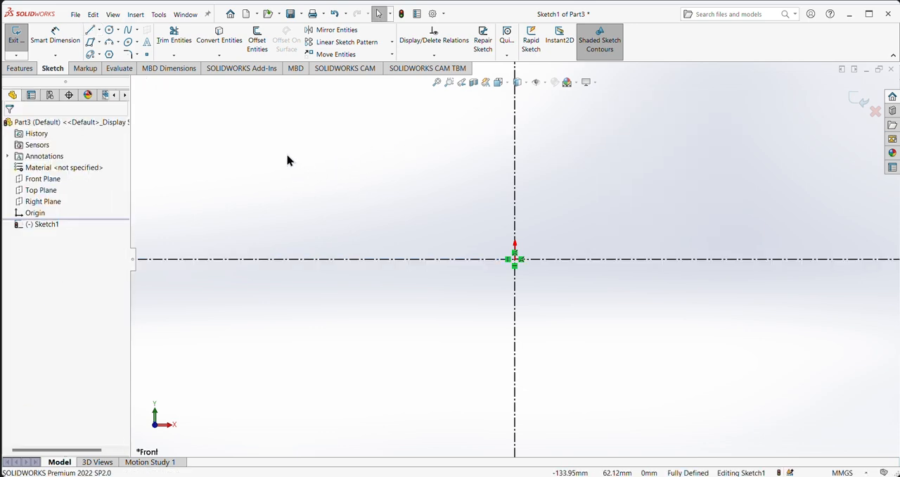
# Step: Sketch two concentric circles centred on the origin, the inner one about 103 mm in diameter and the other slightly larger
pyautogui.click(109, 30)
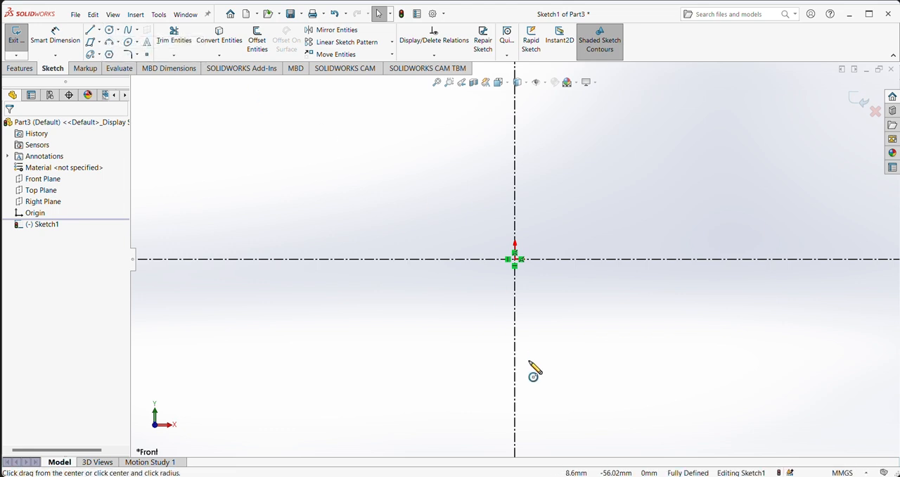
pyautogui.click(515, 259)
pyautogui.click(599, 291)
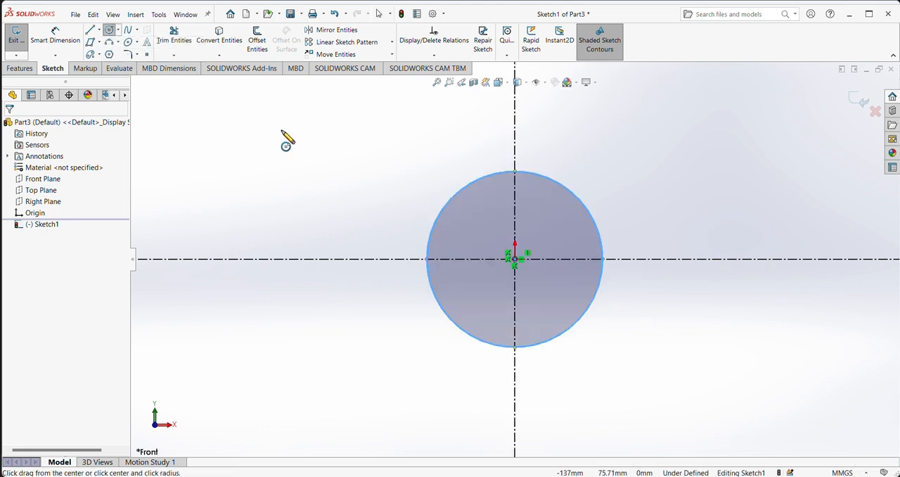
pyautogui.click(515, 259)
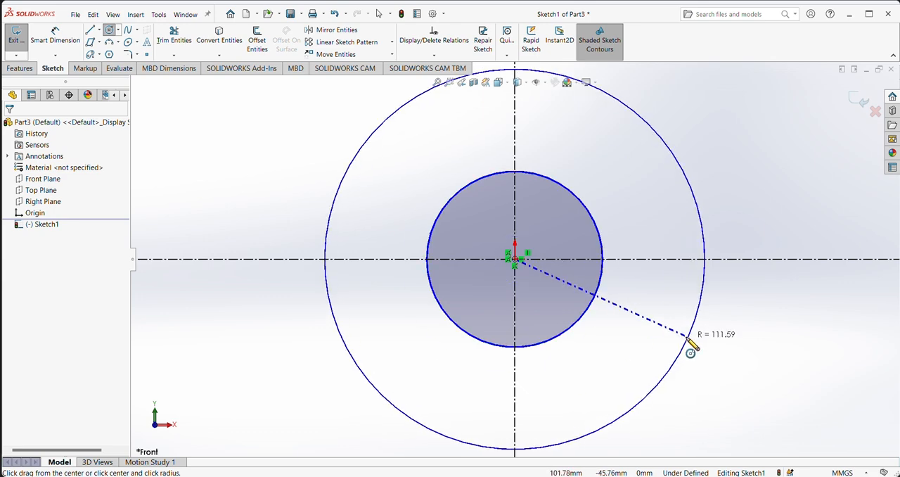
pyautogui.click(636, 302)
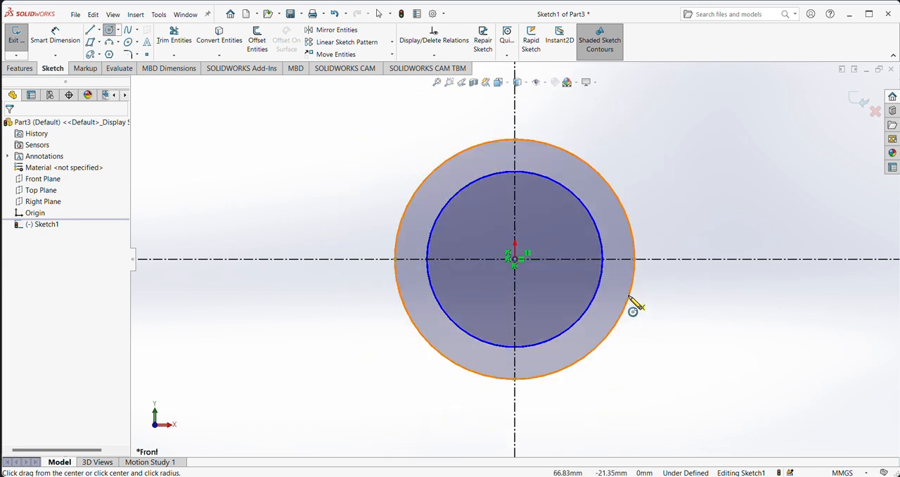
# Step: Dimension the inner circle's diameter and set it to 30 mm
pyautogui.click(56, 35)
pyautogui.click(605, 252)
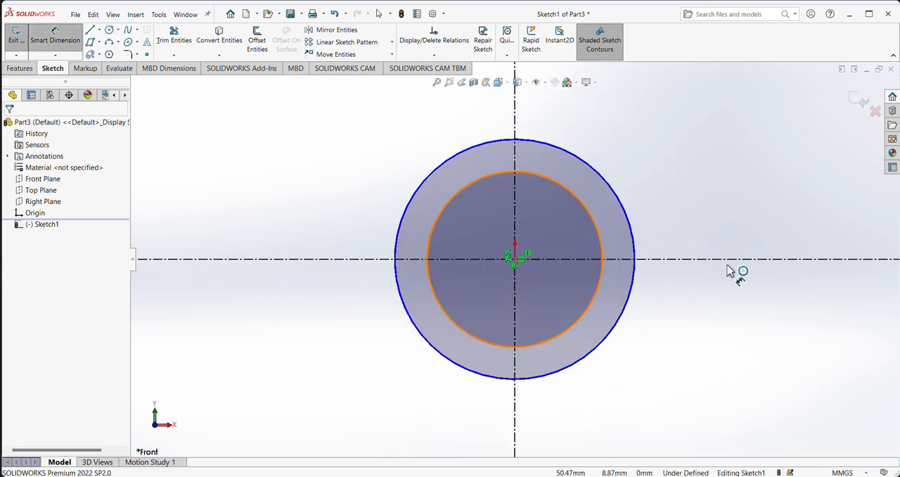
pyautogui.click(727, 274)
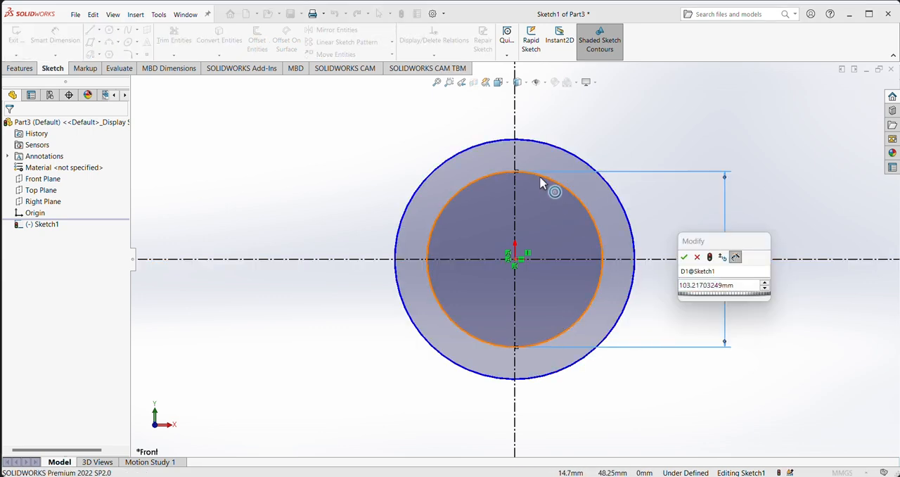
pyautogui.doubleClick(745, 288)
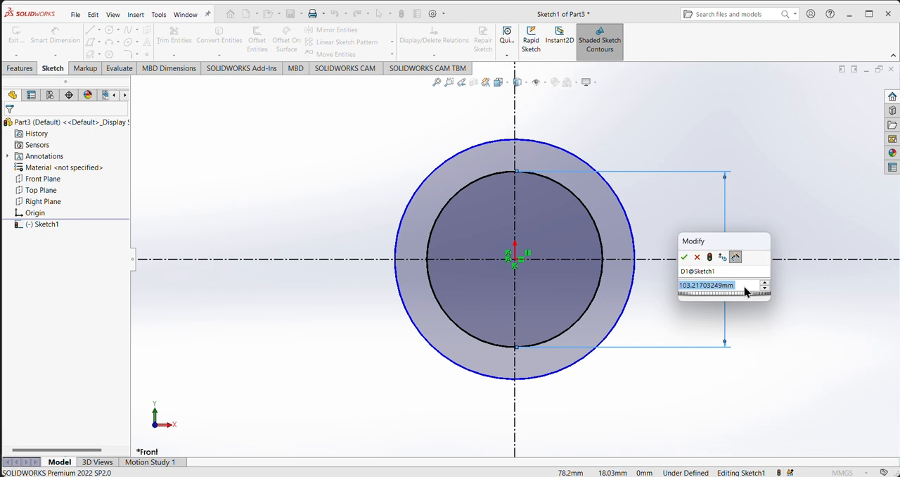
pyautogui.write('30')
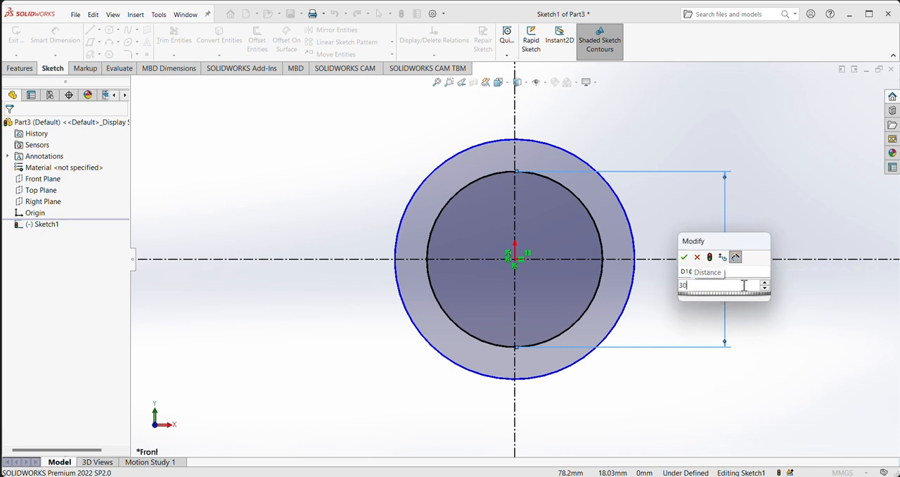
pyautogui.press('Return')
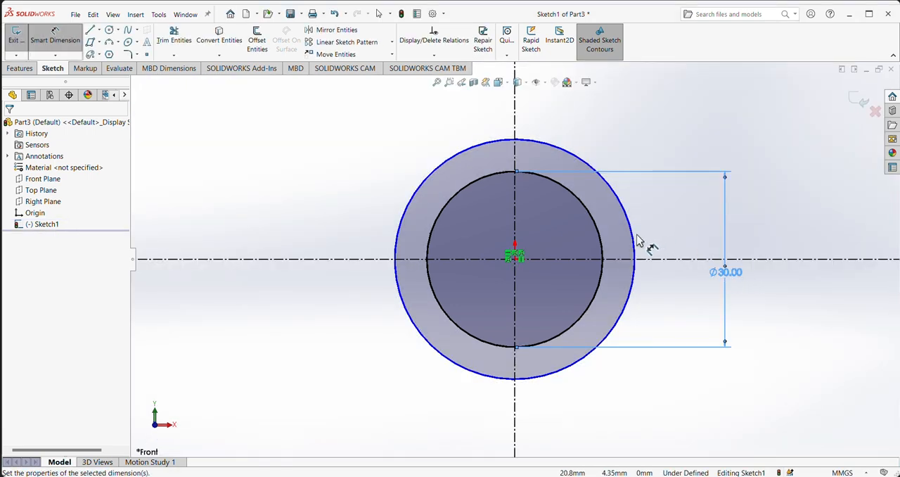
# Step: Dimension the outer circle's diameter and set it to 44 mm
pyautogui.click(635, 243)
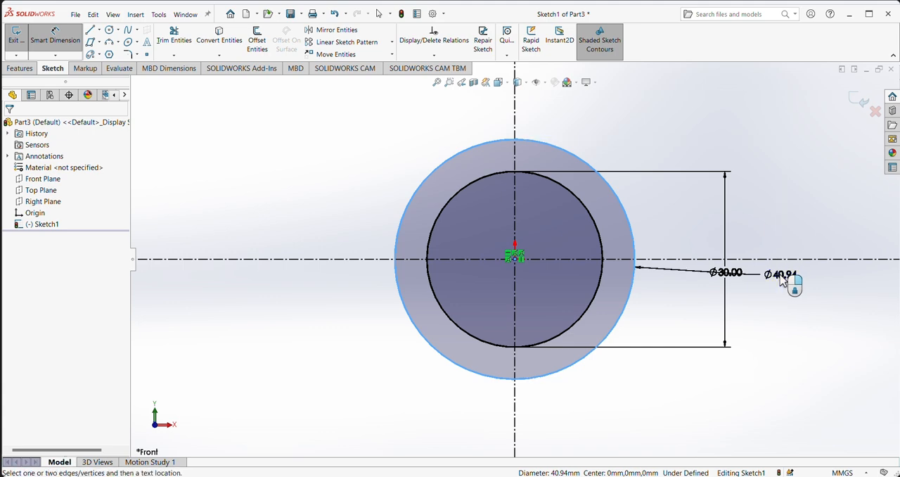
pyautogui.click(783, 280)
pyautogui.press('Return')
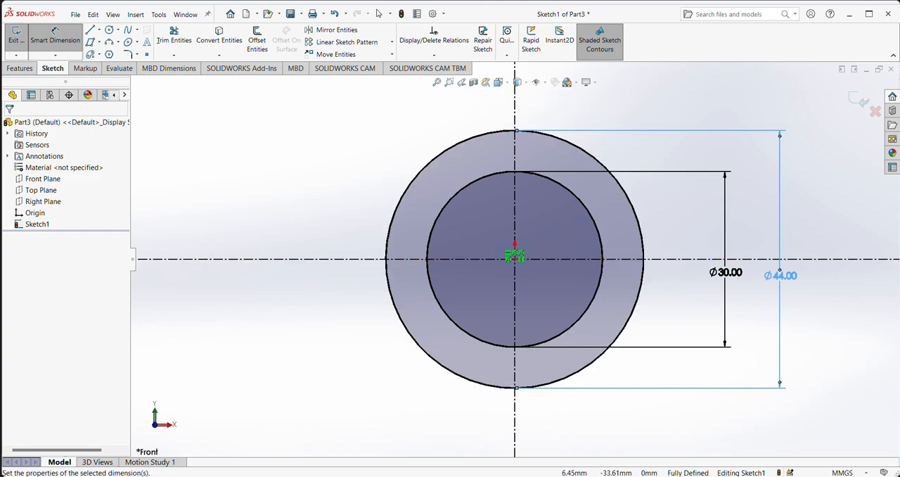
# Step: Check the reference drawing and sketch a circle about 8.6 mm in diameter, centred at the 44 mm circle's left intersection with the horizontal centerline
pyautogui.hotkey('alt', 'Tab')
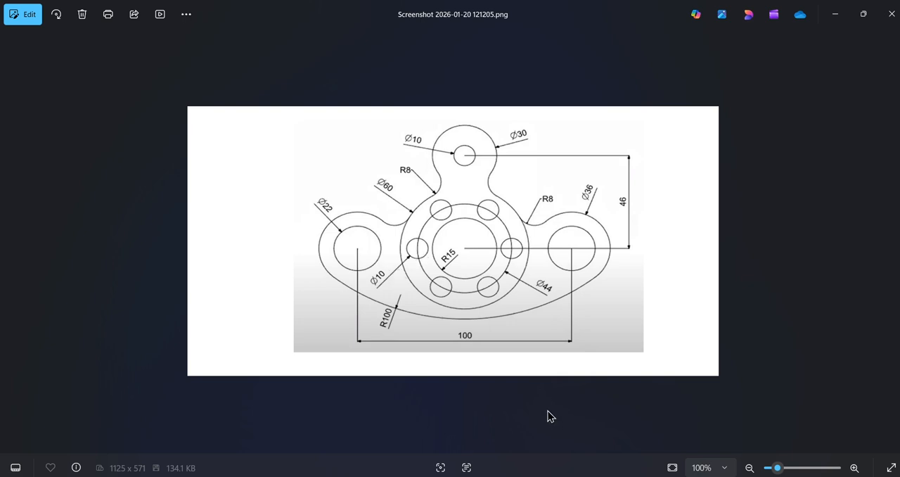
pyautogui.hotkey('alt', 'Tab')
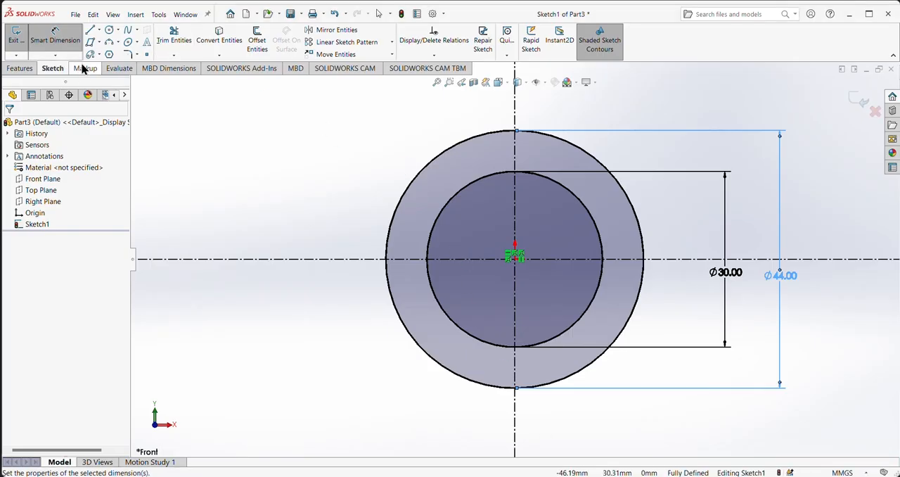
pyautogui.click(109, 30)
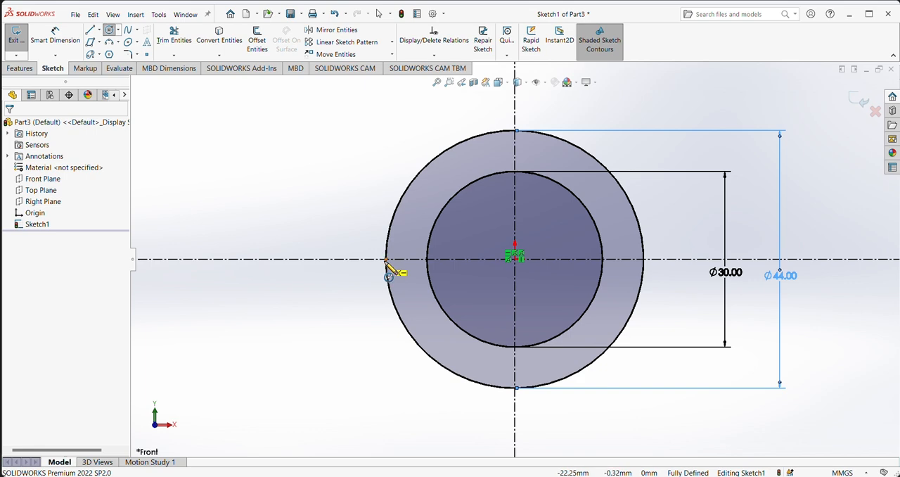
pyautogui.click(385, 259)
pyautogui.click(401, 280)
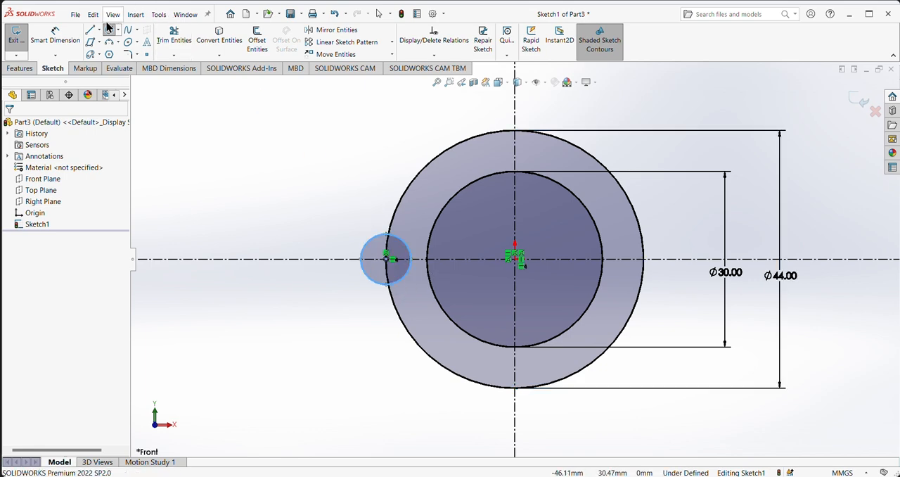
# Step: Dimension the small circle's diameter and set it to 10 mm
pyautogui.click(55, 35)
pyautogui.click(368, 246)
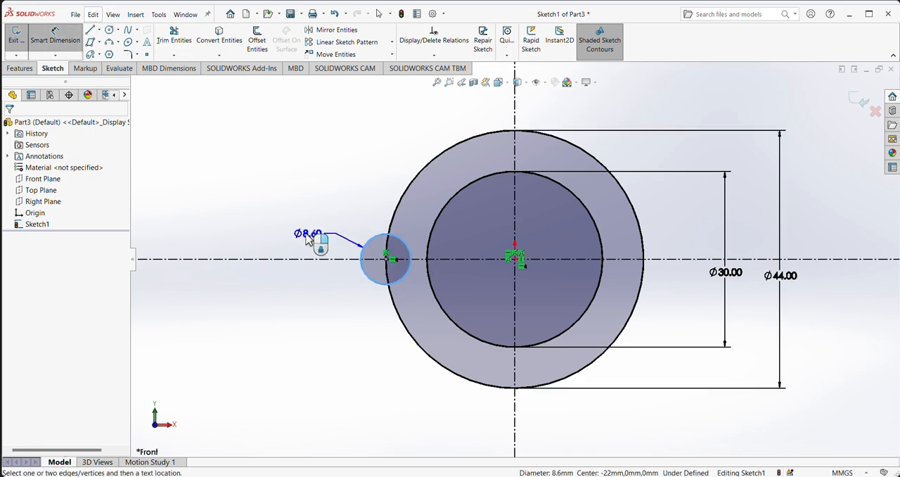
pyautogui.click(327, 246)
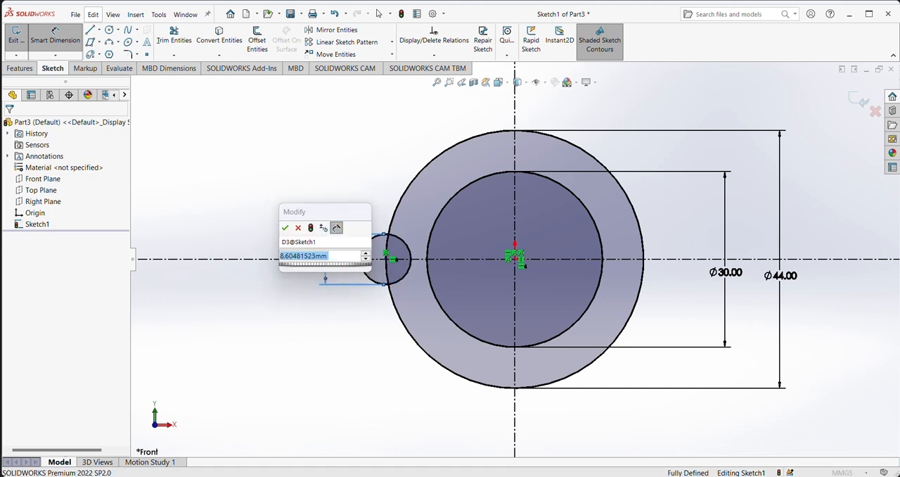
pyautogui.write('10')
pyautogui.press('Return')
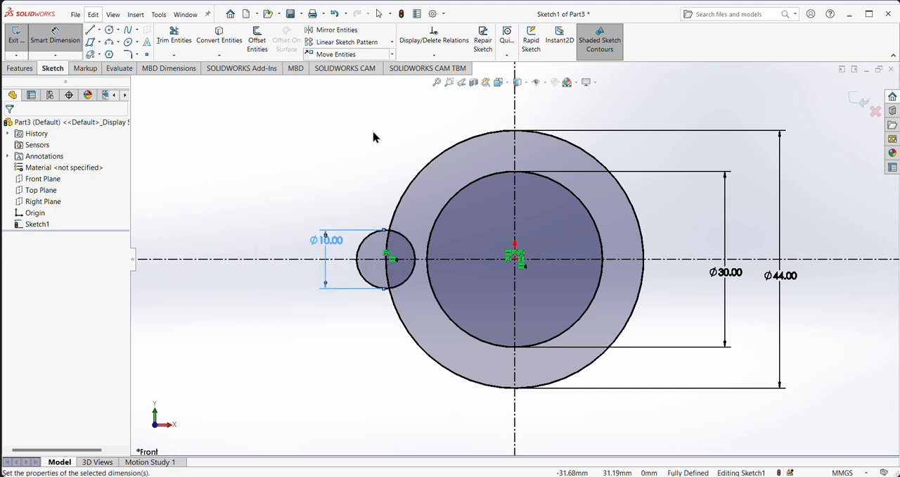
# Step: Create a circular sketch pattern of the 10 mm circle around the origin with 6 equally spaced instances over 360 degrees
pyautogui.click(392, 42)
pyautogui.click(355, 67)
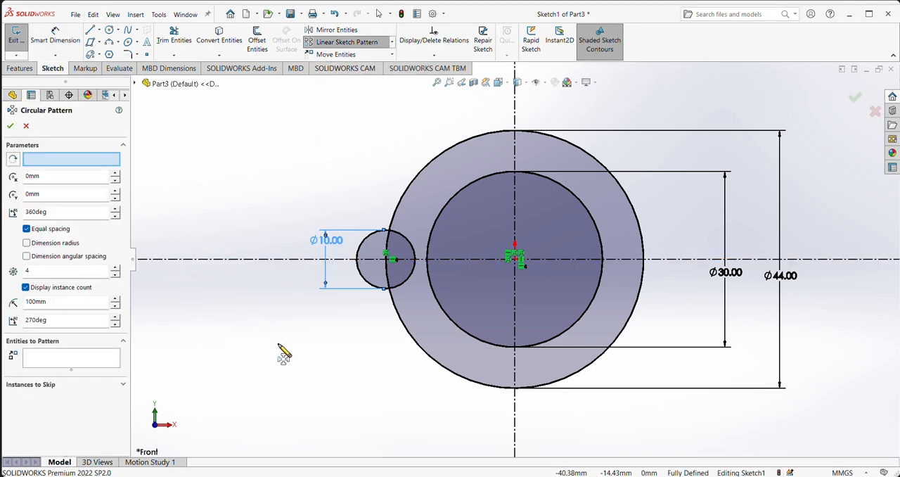
pyautogui.click(362, 249)
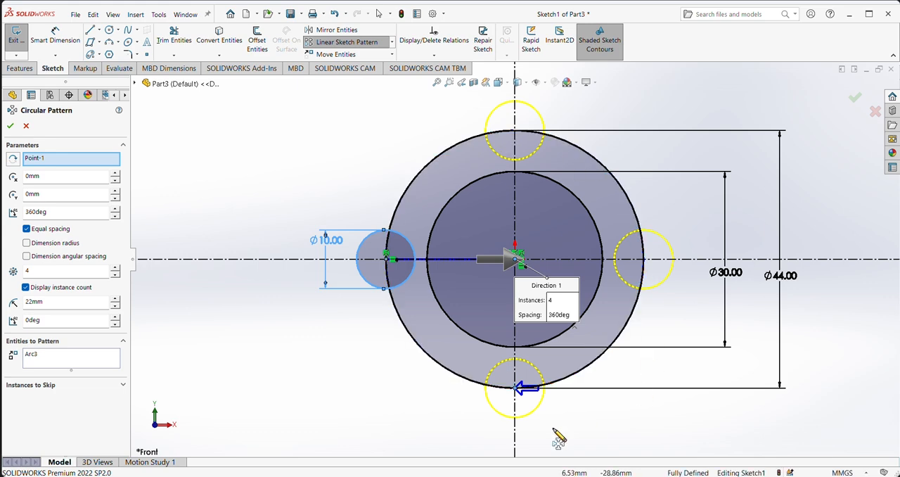
pyautogui.click(117, 269)
pyautogui.click(116, 269)
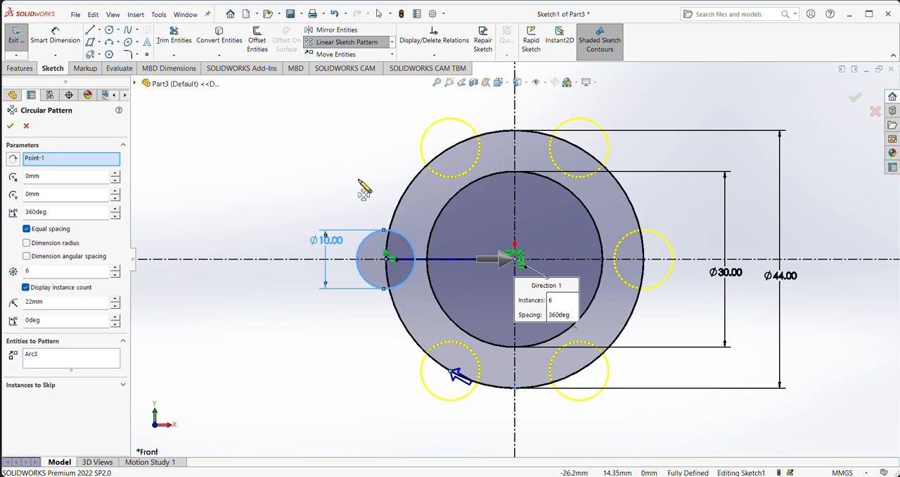
pyautogui.click(10, 125)
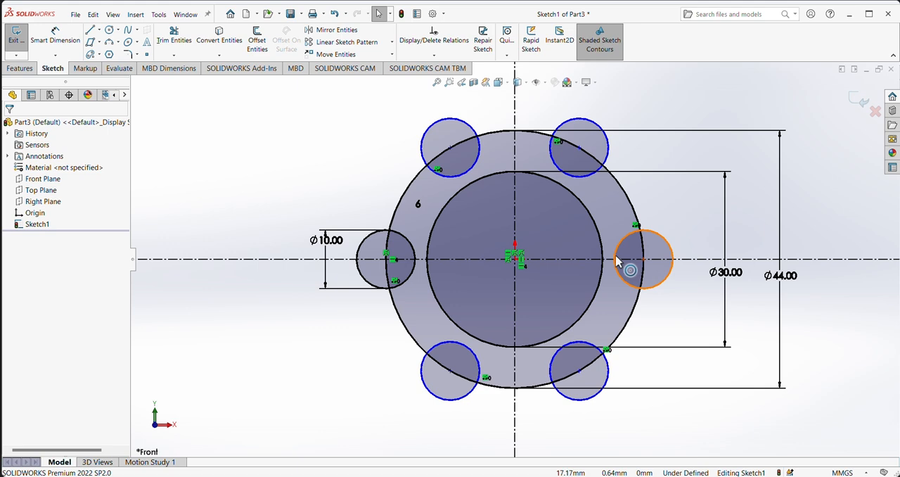
# Step: Check the reference drawing and sketch a line about 58 mm long from the origin to the right along the horizontal centerline
pyautogui.scroll(2, 616, 261)
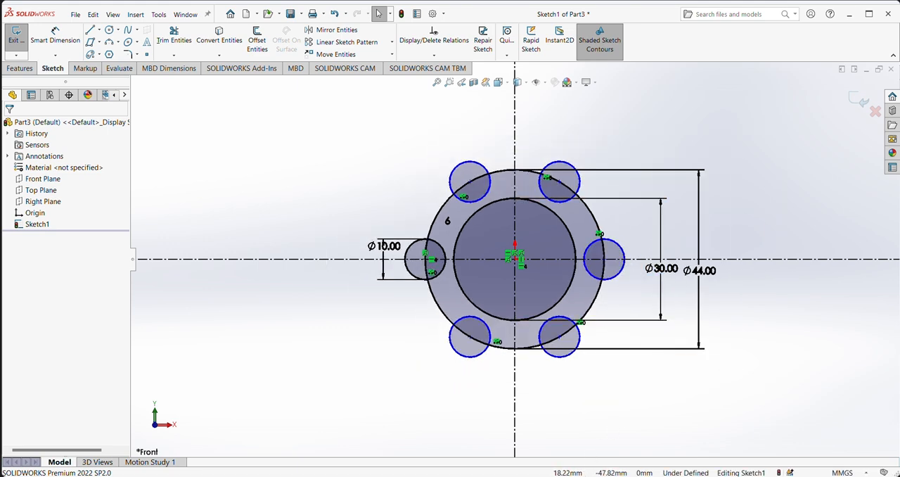
pyautogui.click(591, 476)
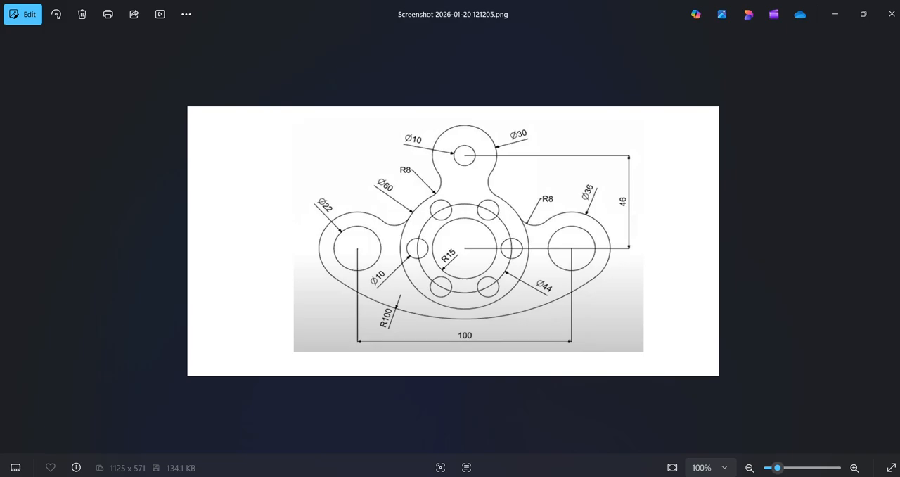
pyautogui.hotkey('alt', 'Tab')
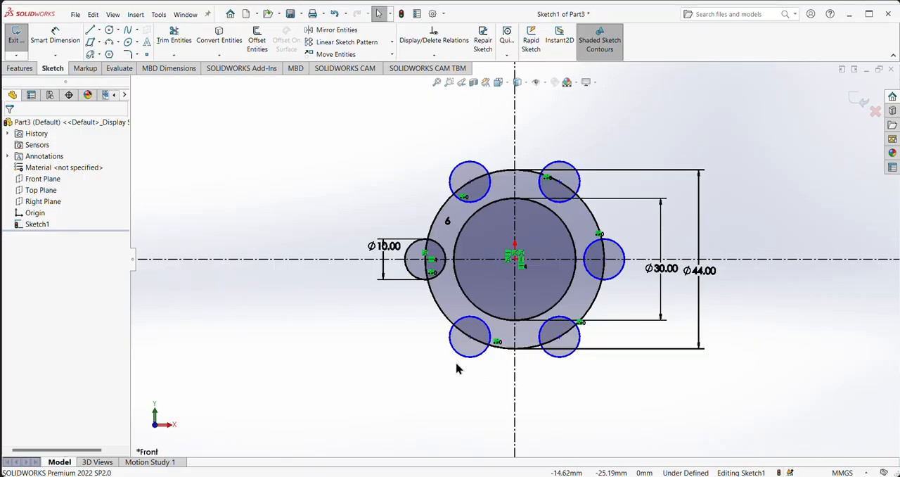
pyautogui.click(90, 30)
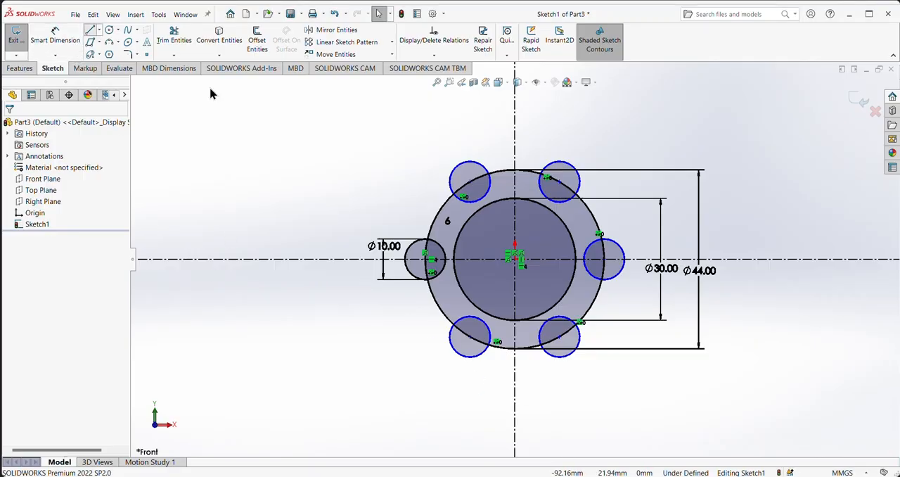
pyautogui.click(515, 259)
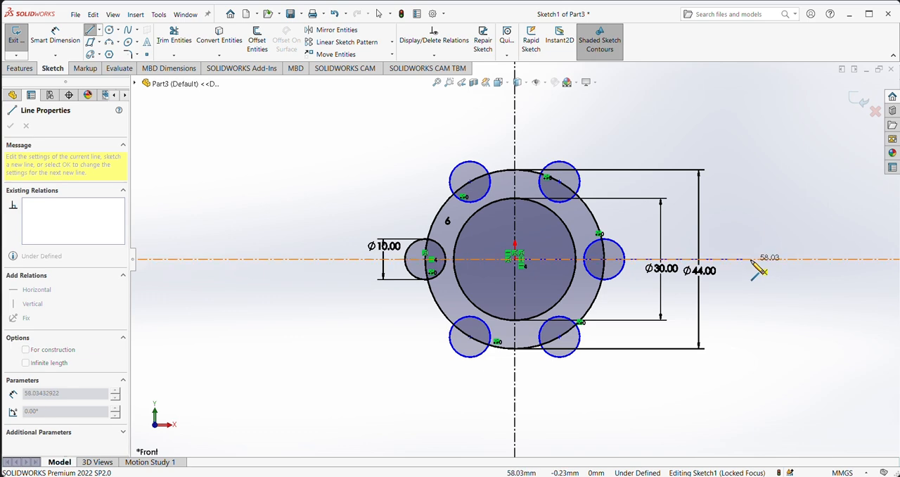
pyautogui.click(752, 261)
# Step: Dimension the horizontal line's length and set it to 50 mm
pyautogui.click(48, 33)
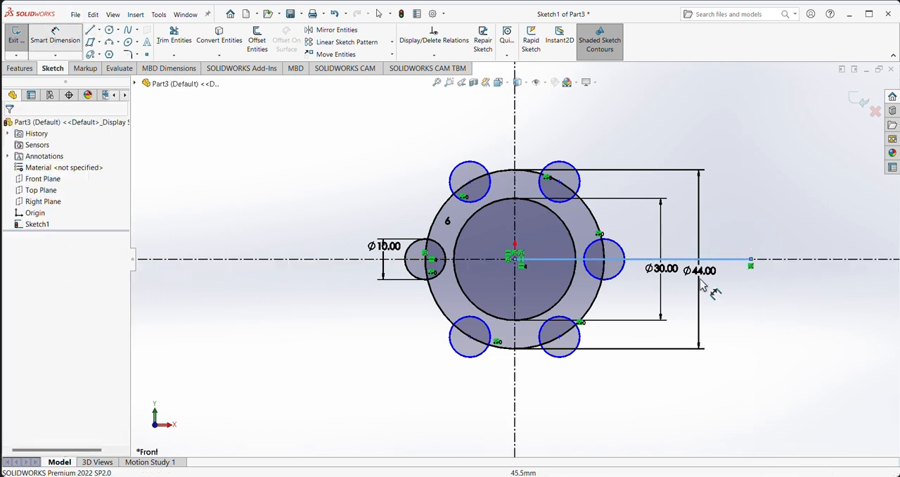
pyautogui.click(644, 260)
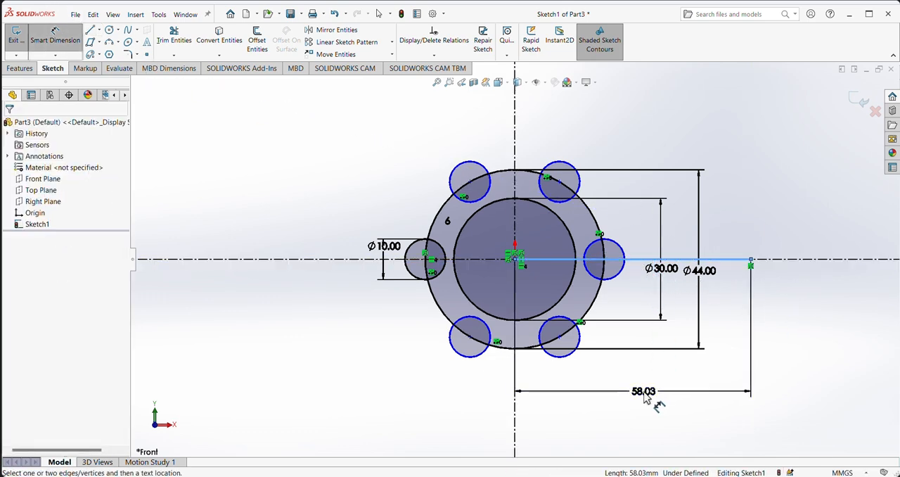
pyautogui.click(645, 398)
pyautogui.press('Return')
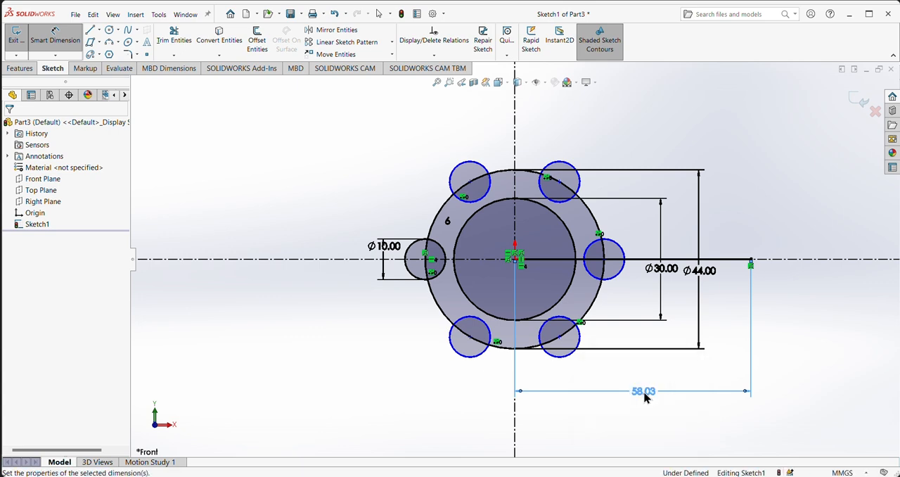
# Step: Sketch a circle about 21 mm in diameter, centred at the right end of the 50 mm line
pyautogui.click(107, 31)
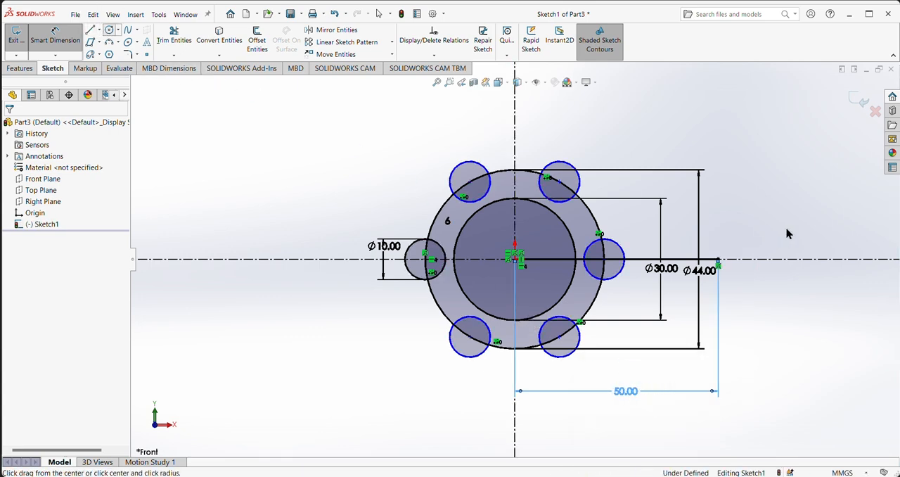
pyautogui.click(718, 260)
pyautogui.click(751, 290)
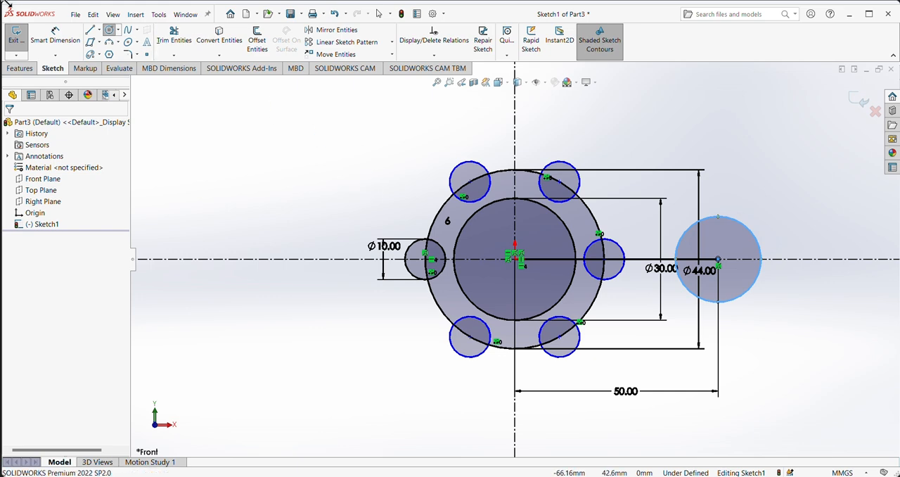
# Step: Dimension the diameter of the circle at the line's right end and set it to 22 mm
pyautogui.click(54, 36)
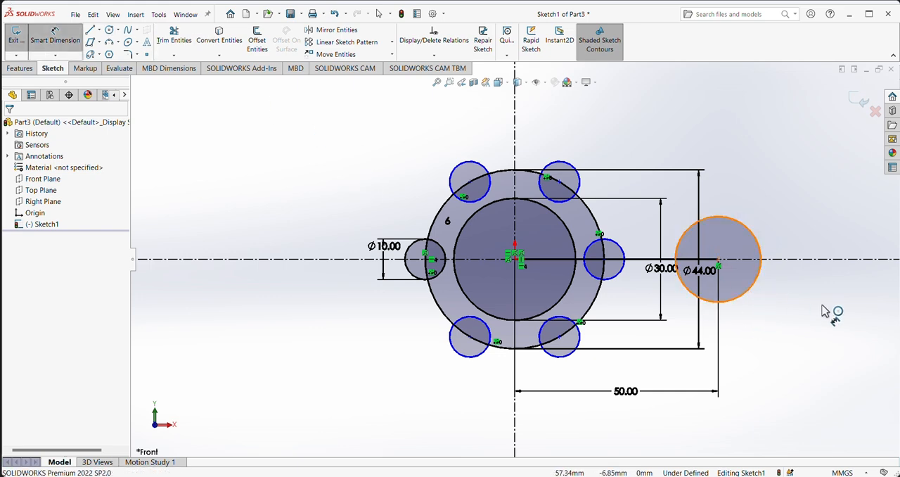
pyautogui.click(816, 284)
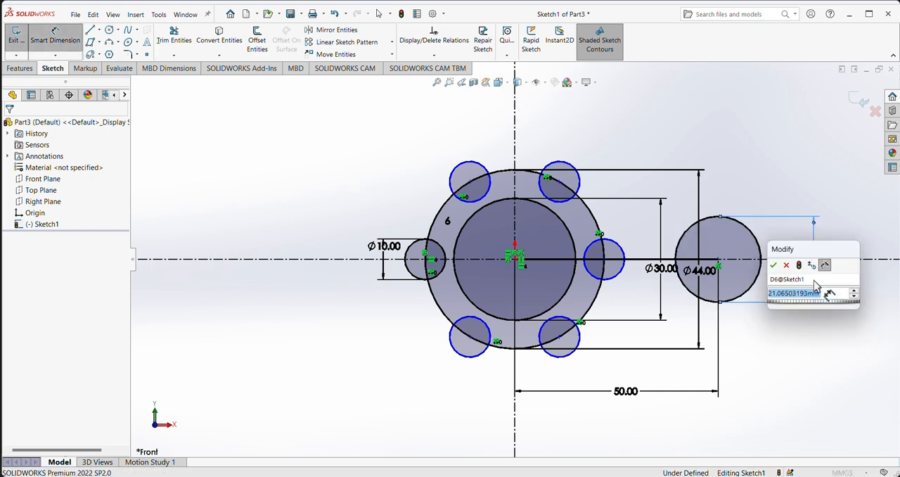
pyautogui.write('22')
pyautogui.press('Return')
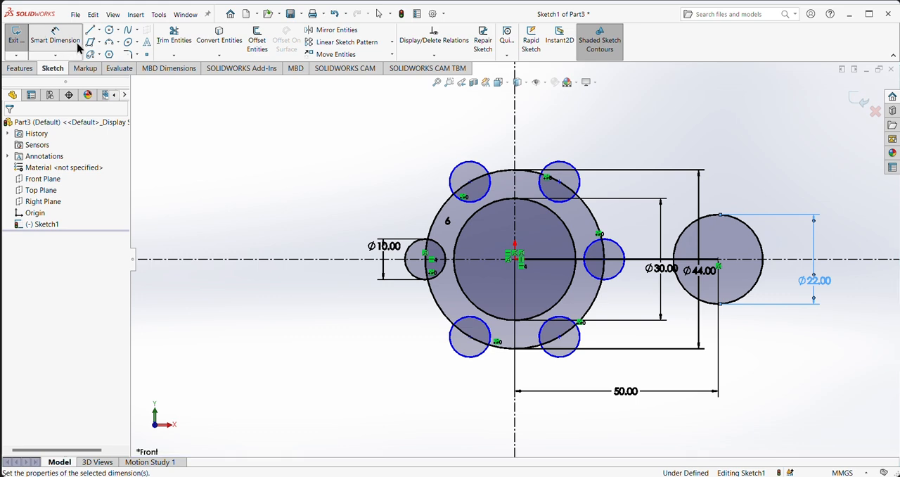
# Step: Sketch a larger circle about 38 mm in diameter, concentric with the 22 mm circle
pyautogui.click(109, 30)
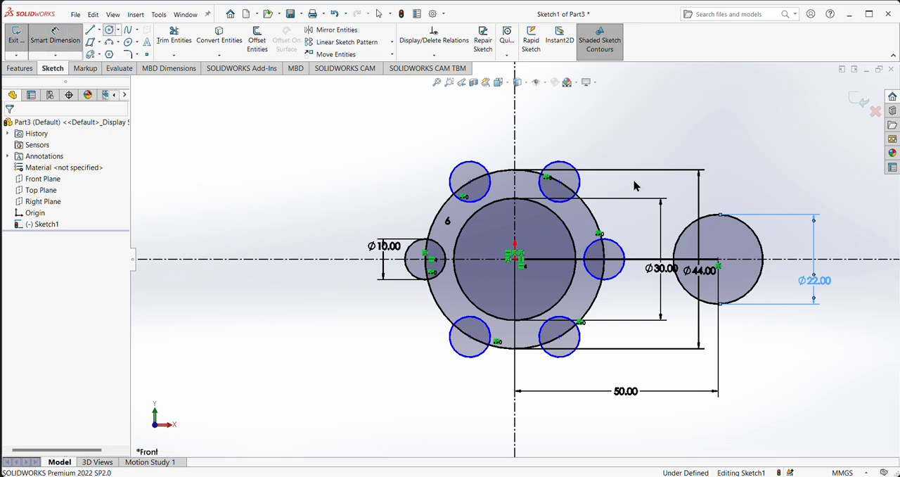
pyautogui.click(719, 259)
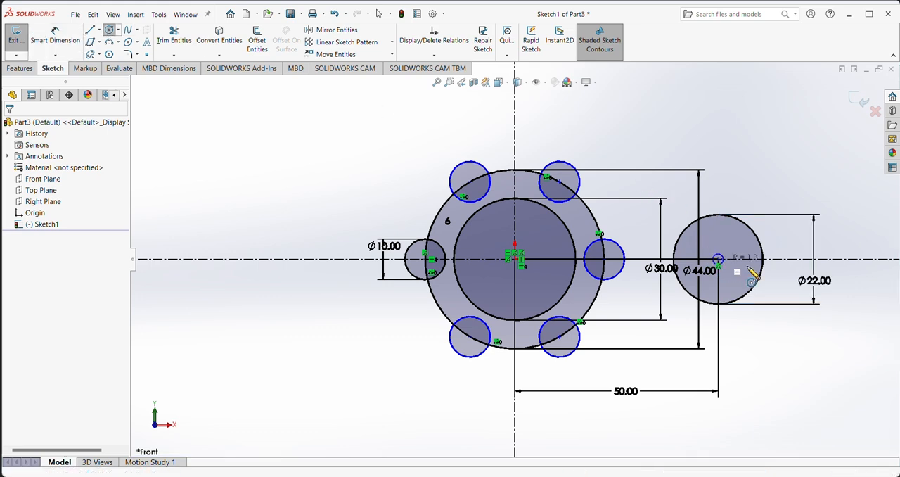
pyautogui.click(790, 288)
# Step: Dimension the diameter of the larger circle around the 22 mm circle and set it to 36 mm
pyautogui.click(52, 38)
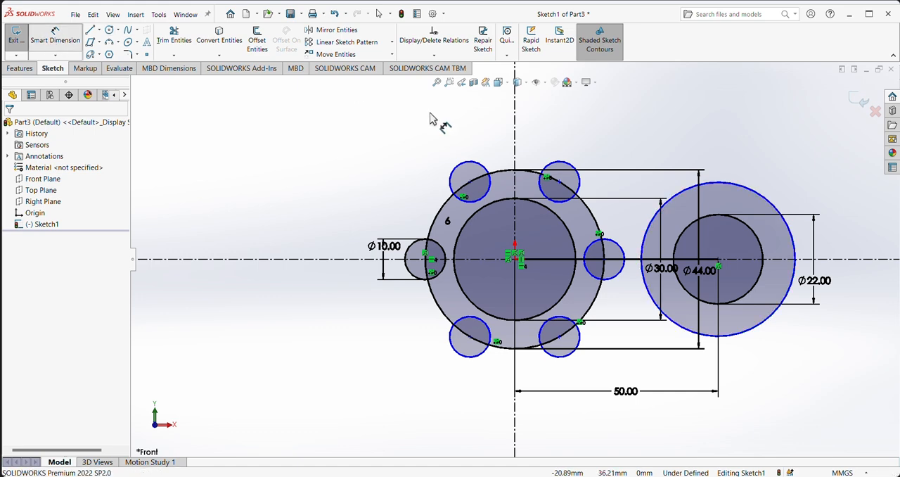
pyautogui.click(794, 287)
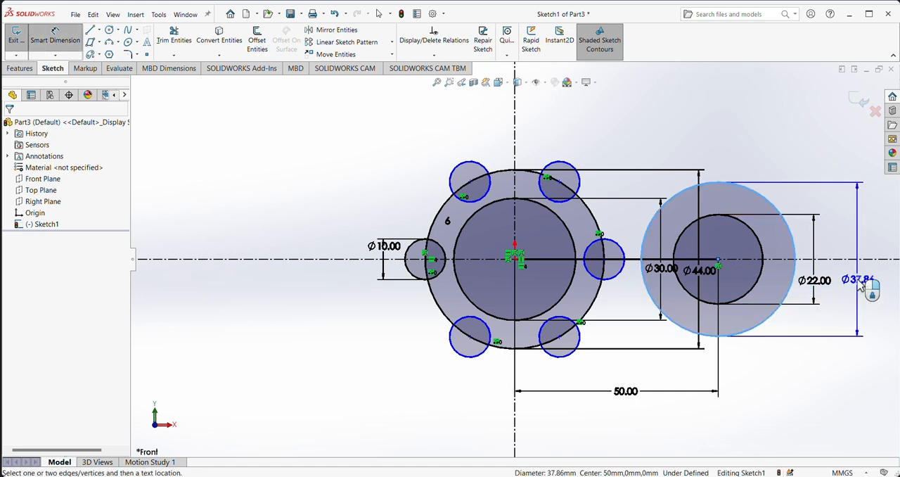
pyautogui.click(860, 283)
pyautogui.write('36')
pyautogui.press('Return')
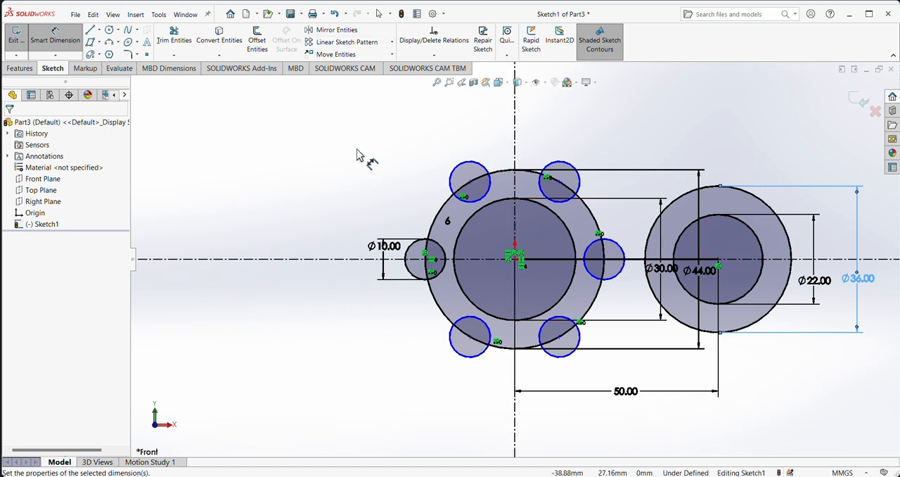
# Step: Mirror the 36 mm and 22 mm circles about the vertical centerline, keeping the originals
pyautogui.click(332, 30)
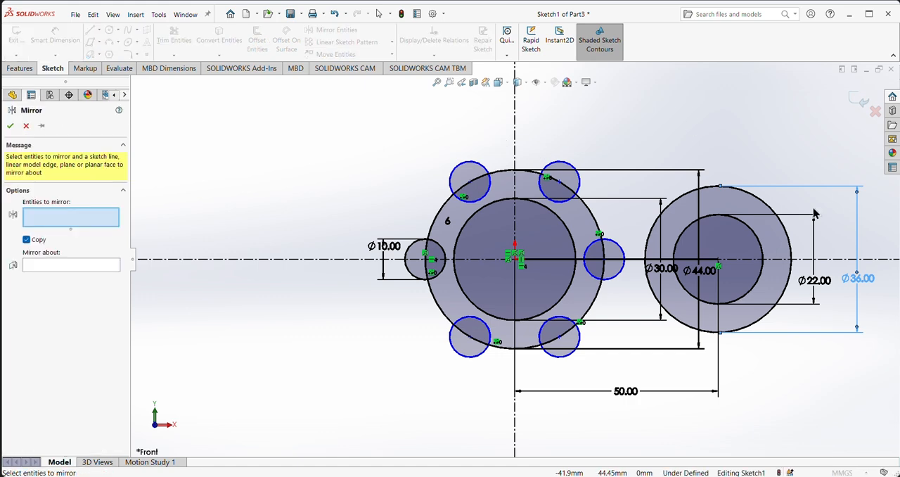
pyautogui.click(770, 208)
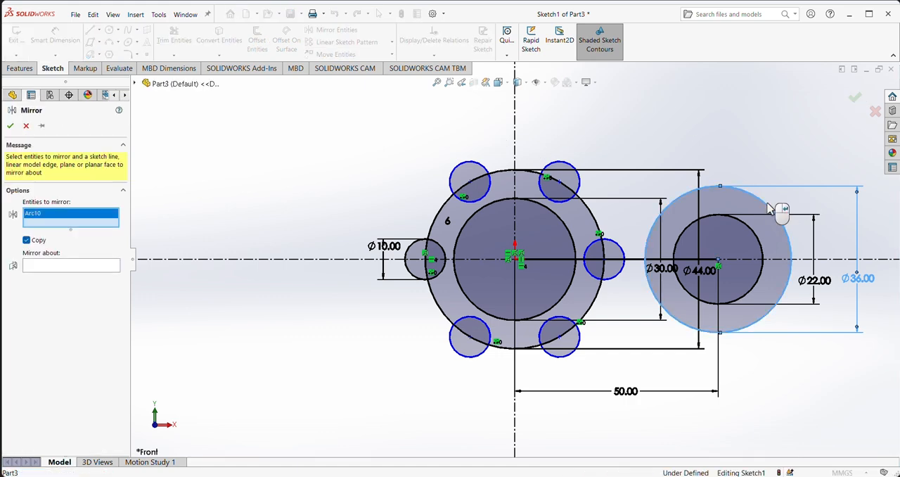
pyautogui.click(761, 250)
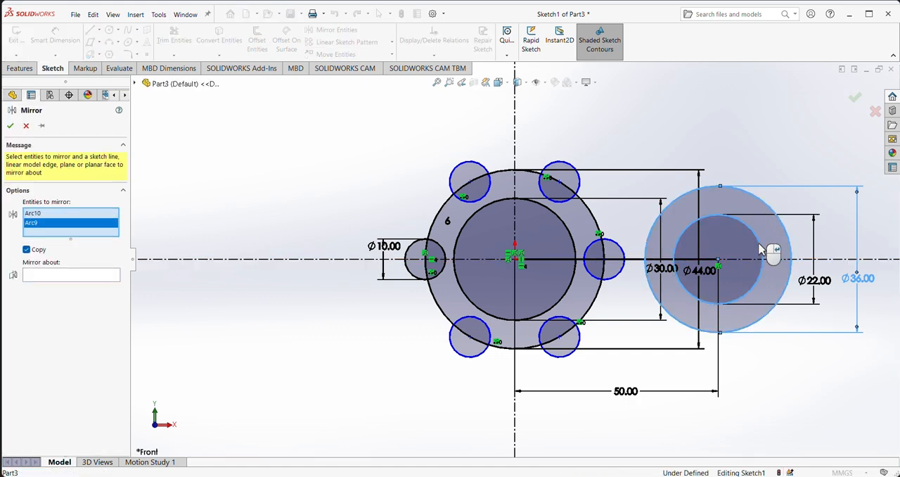
pyautogui.click(48, 275)
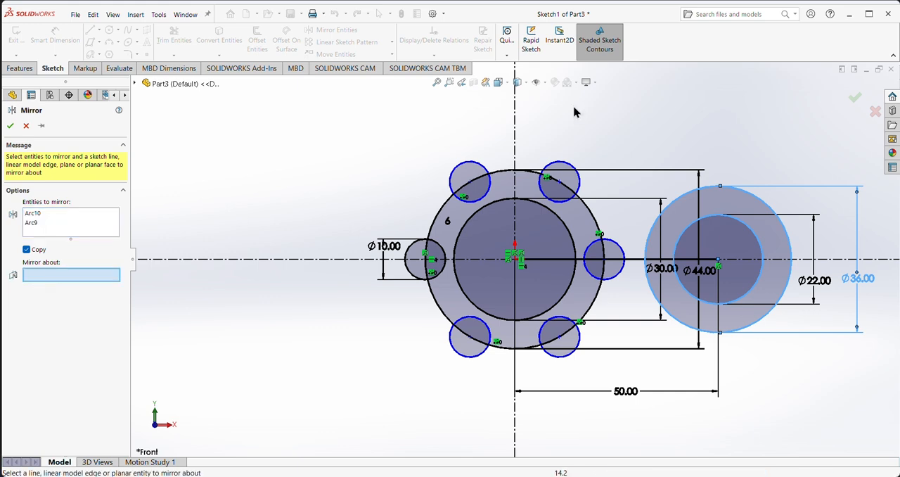
pyautogui.click(515, 122)
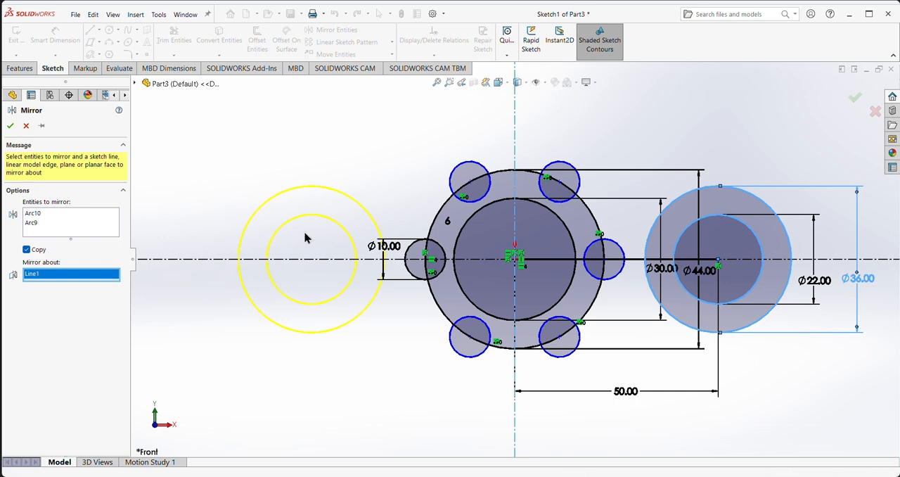
pyautogui.click(10, 126)
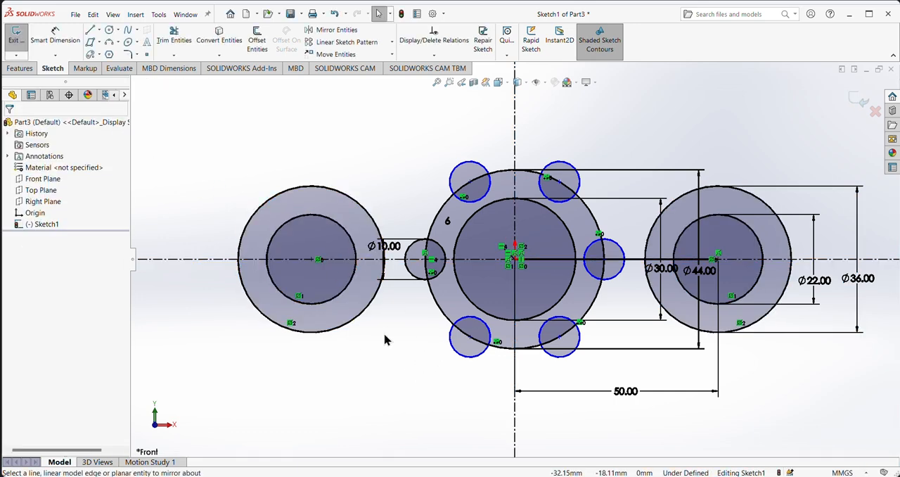
# Step: Check the reference drawing and sketch a line about 58.6 mm long from the origin straight up along the vertical centerline
pyautogui.scroll(3, 385, 335)
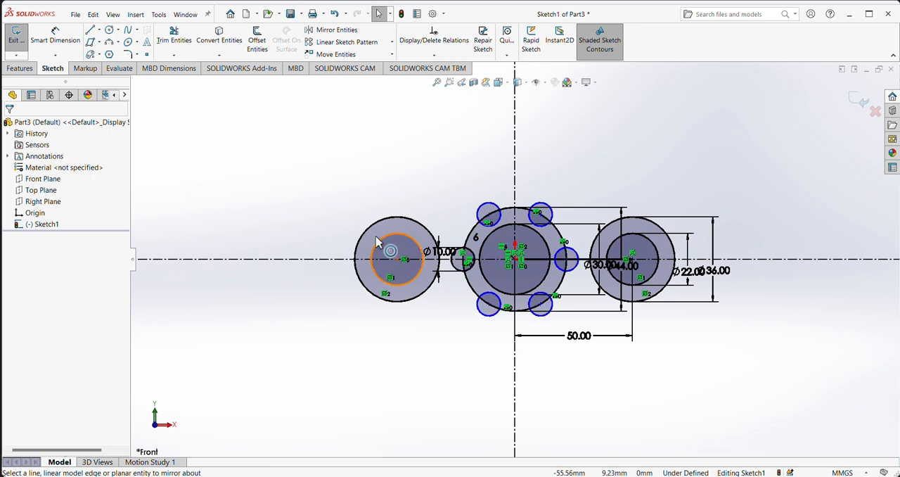
pyautogui.click(577, 476)
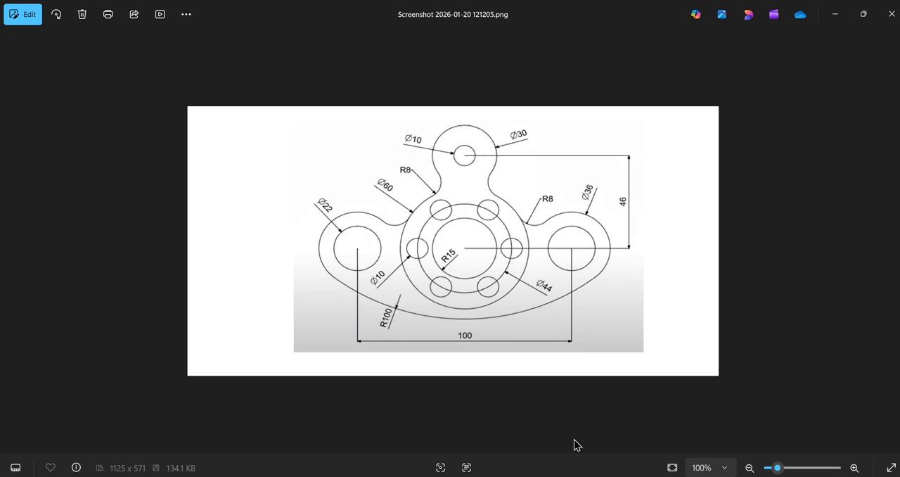
pyautogui.hotkey('alt', 'Tab')
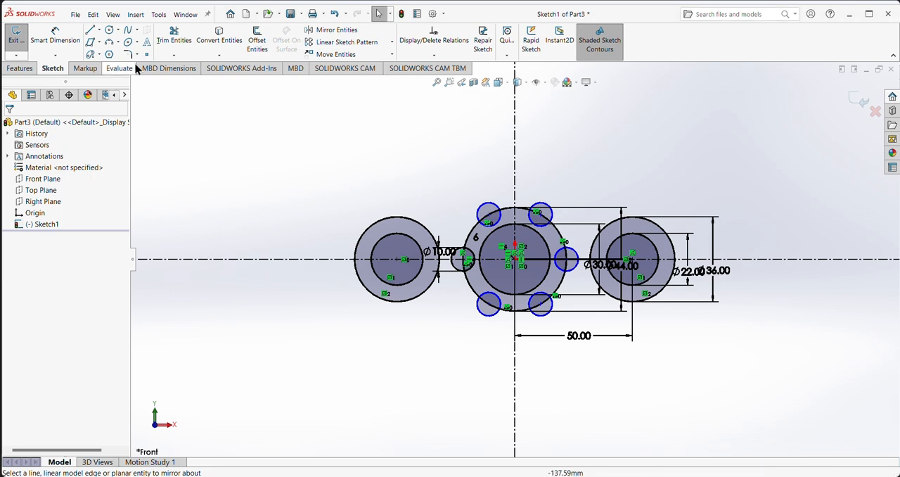
pyautogui.click(91, 33)
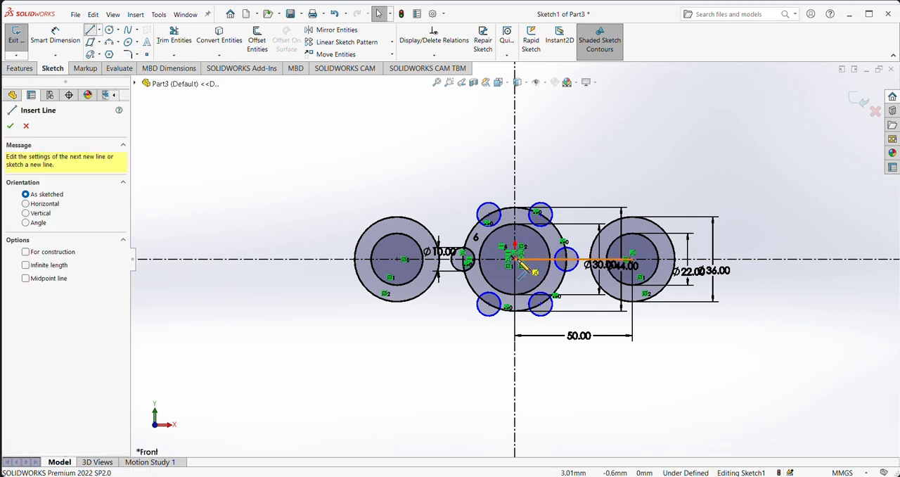
pyautogui.click(516, 260)
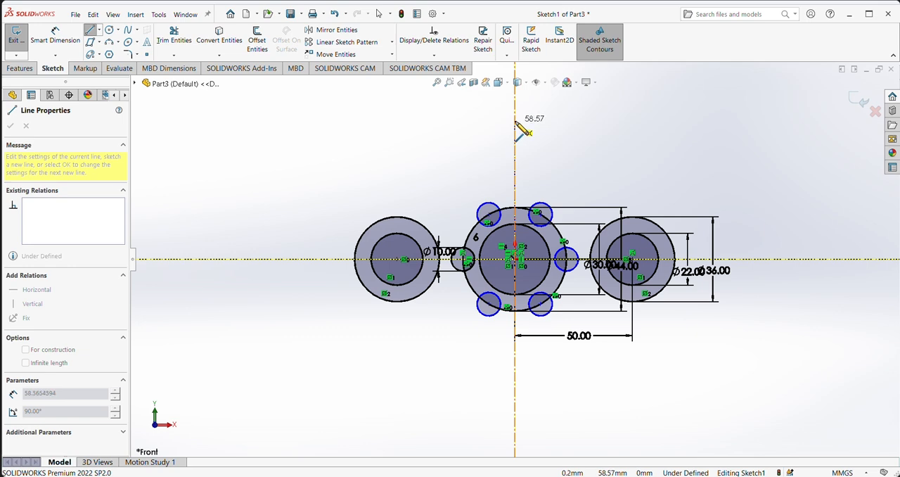
pyautogui.click(516, 122)
pyautogui.rightClick(562, 121)
pyautogui.click(585, 127)
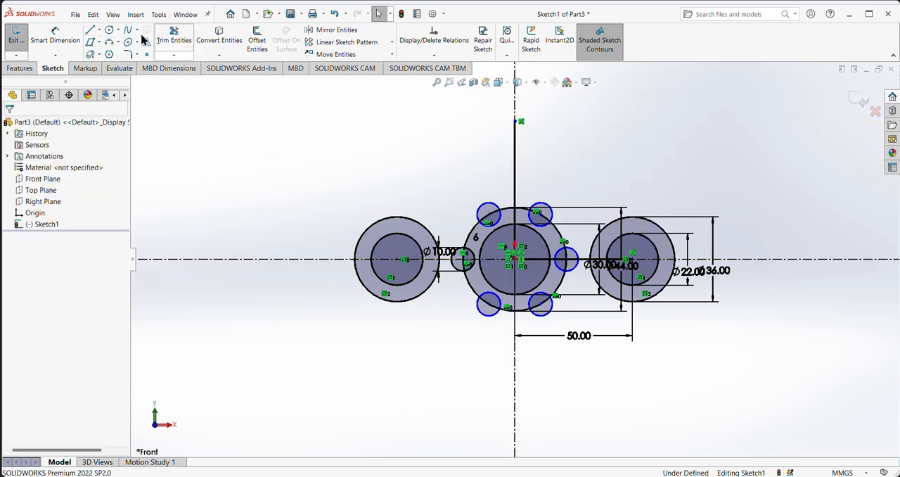
# Step: Dimension the vertical line rising from the origin and set its length to 46 mm
pyautogui.click(55, 37)
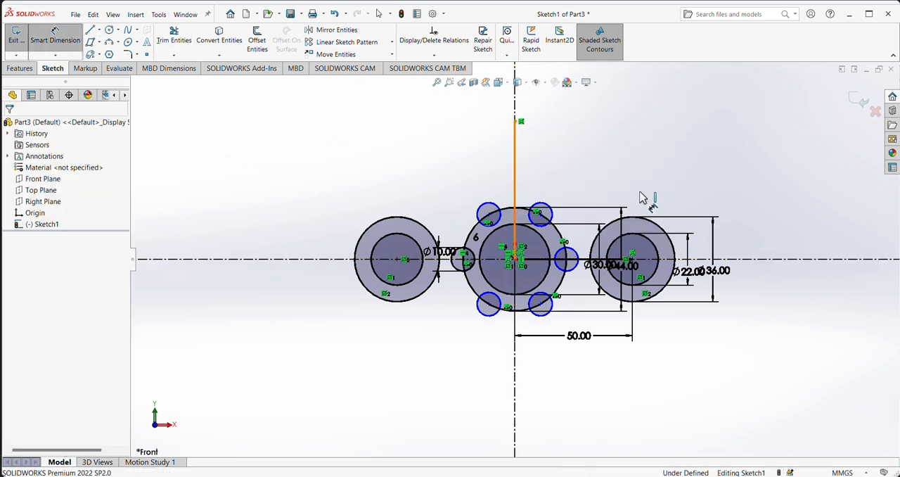
pyautogui.click(827, 209)
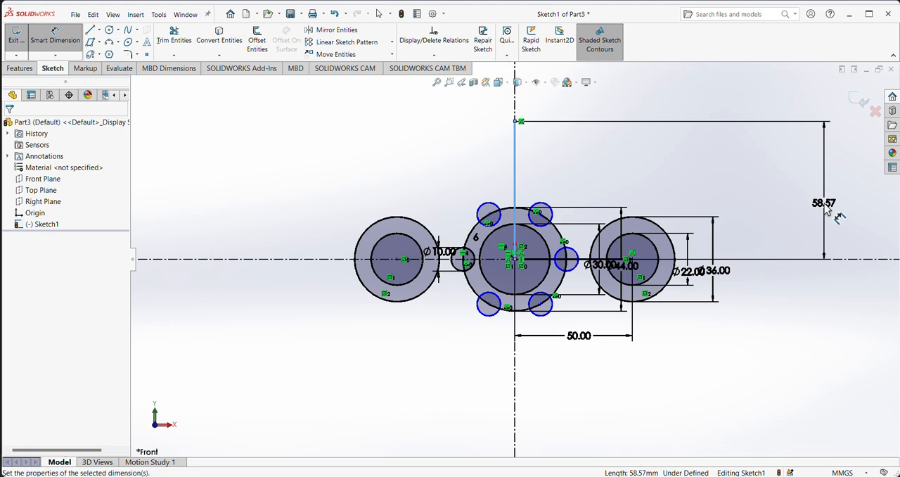
pyautogui.write('46')
pyautogui.press('Return')
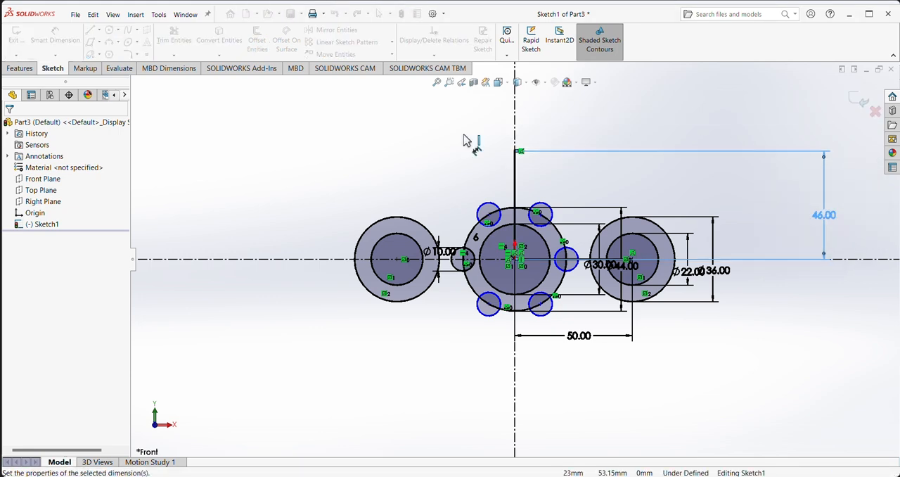
pyautogui.click(110, 31)
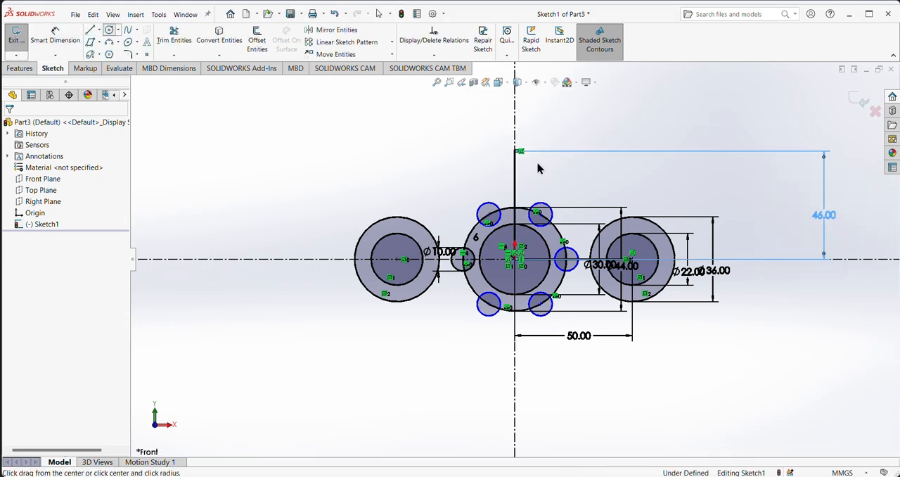
pyautogui.click(516, 148)
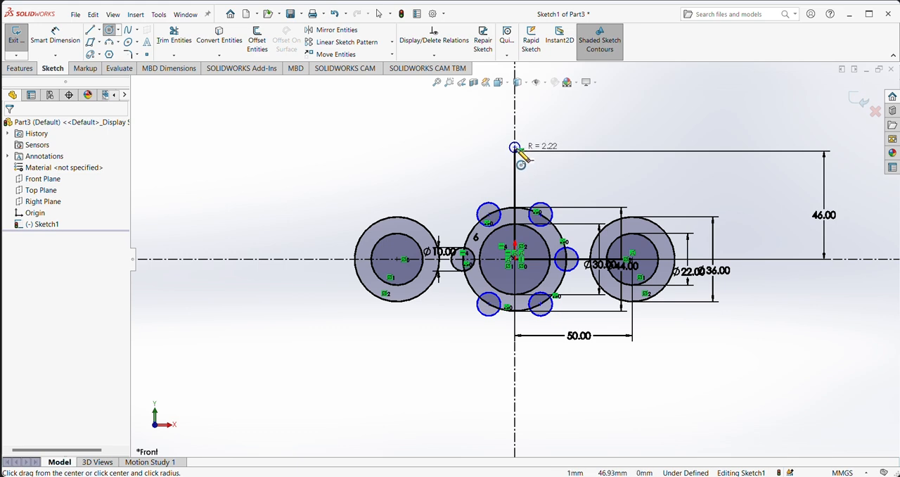
pyautogui.rightClick(591, 119)
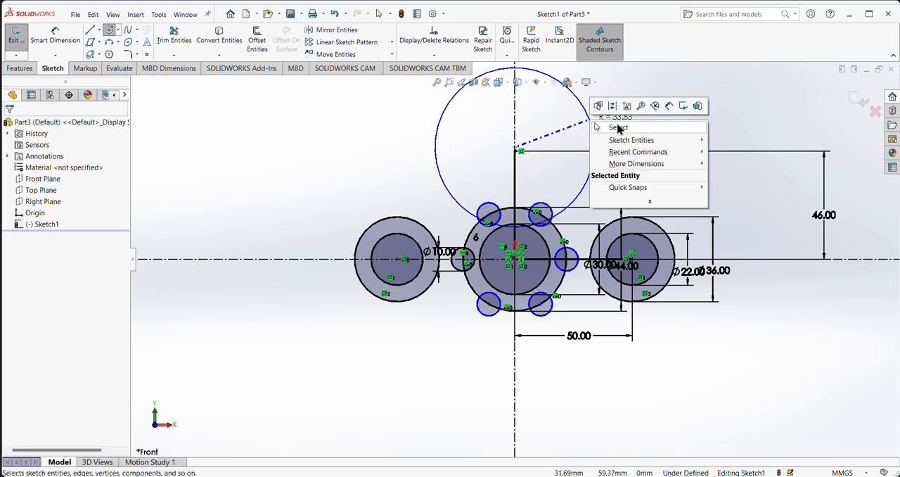
pyautogui.click(617, 128)
# Step: Sketch two concentric circles, about 38.9 mm and 49.5 mm in diameter, centred on the upper end of the 46 mm line
pyautogui.click(110, 31)
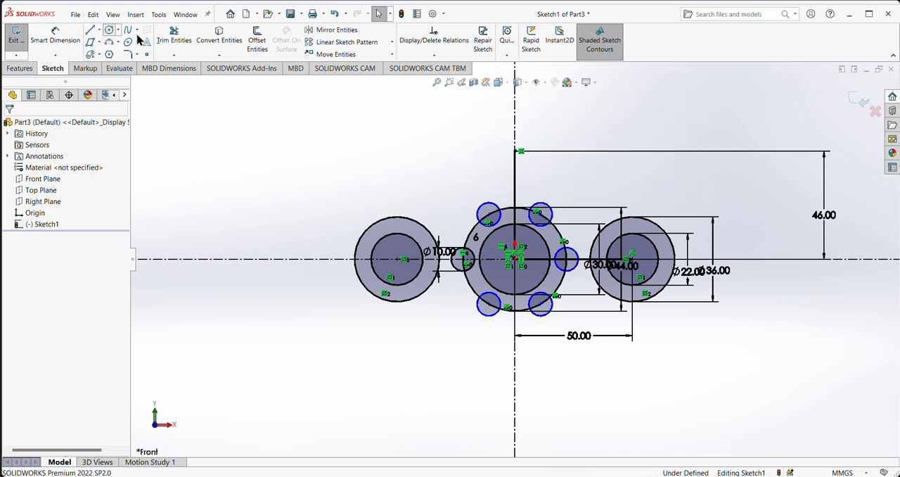
pyautogui.click(516, 151)
pyautogui.click(563, 163)
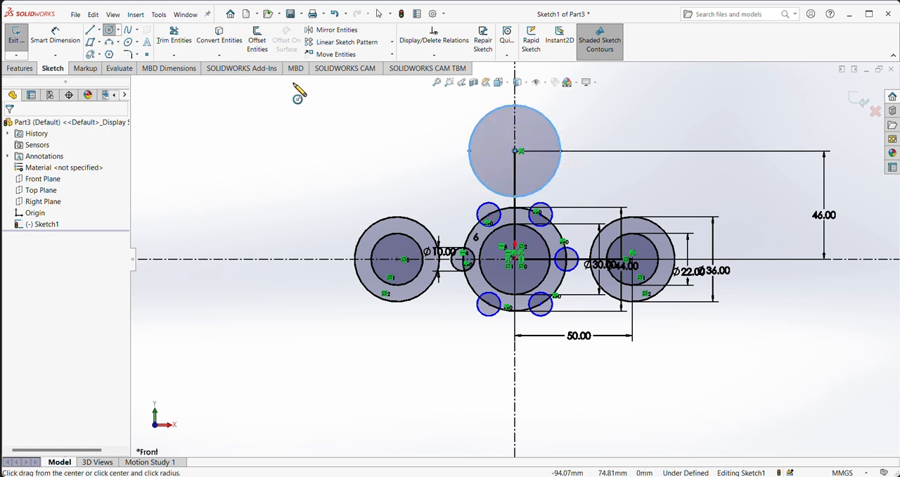
pyautogui.click(516, 151)
pyautogui.click(572, 162)
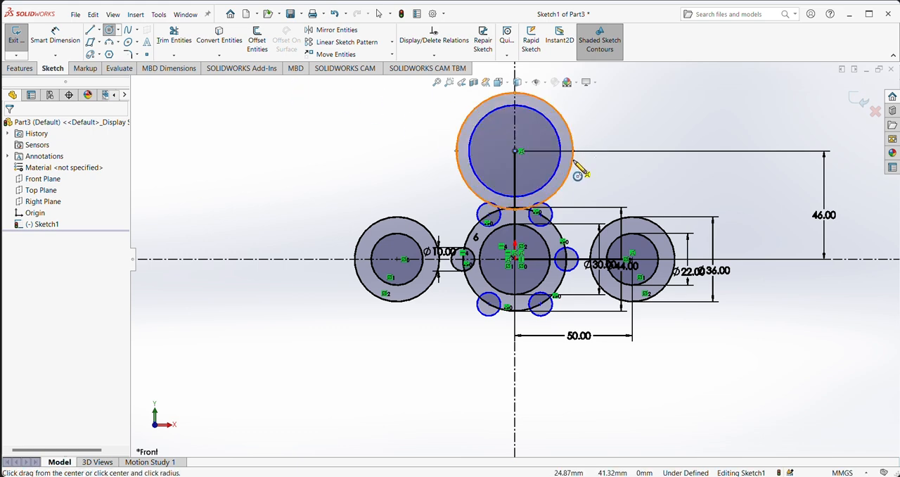
# Step: Dimension the inner circle of the top lobe and set its diameter to 10 mm
pyautogui.click(70, 31)
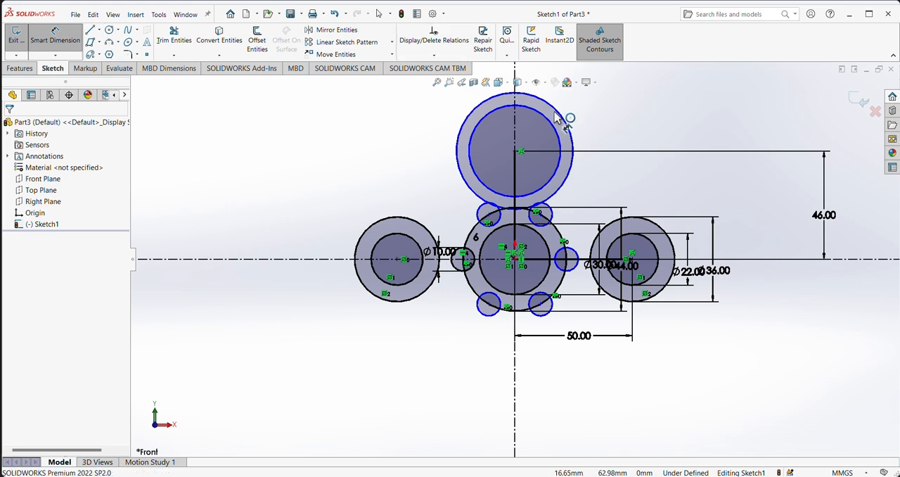
pyautogui.click(559, 135)
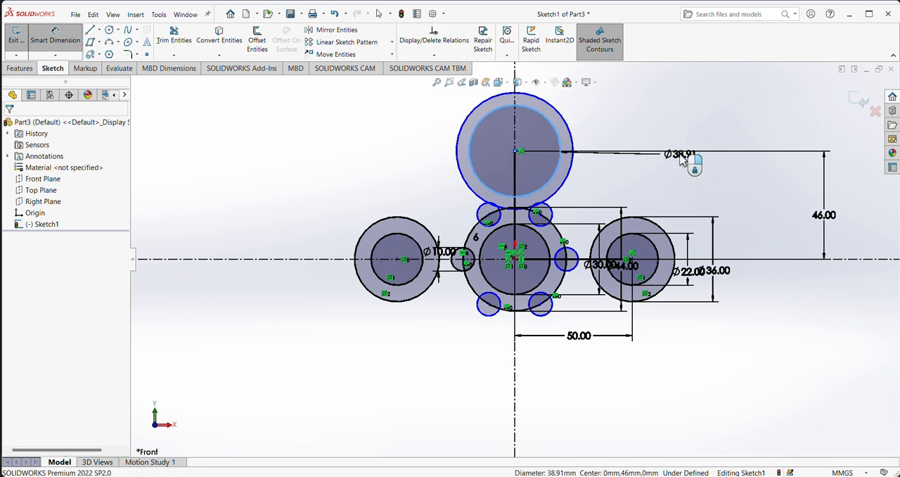
pyautogui.click(679, 154)
pyautogui.press('Return')
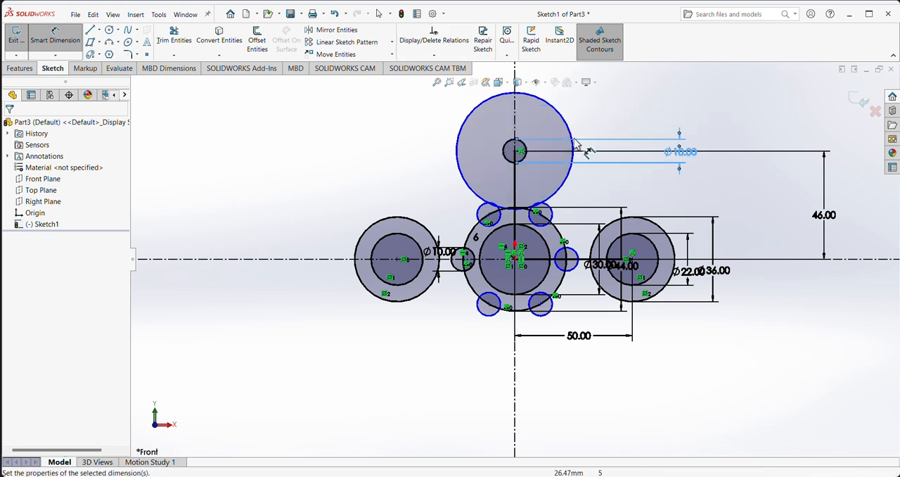
# Step: Dimension the outer circle of the top lobe and set its diameter to 30 mm
pyautogui.click(566, 126)
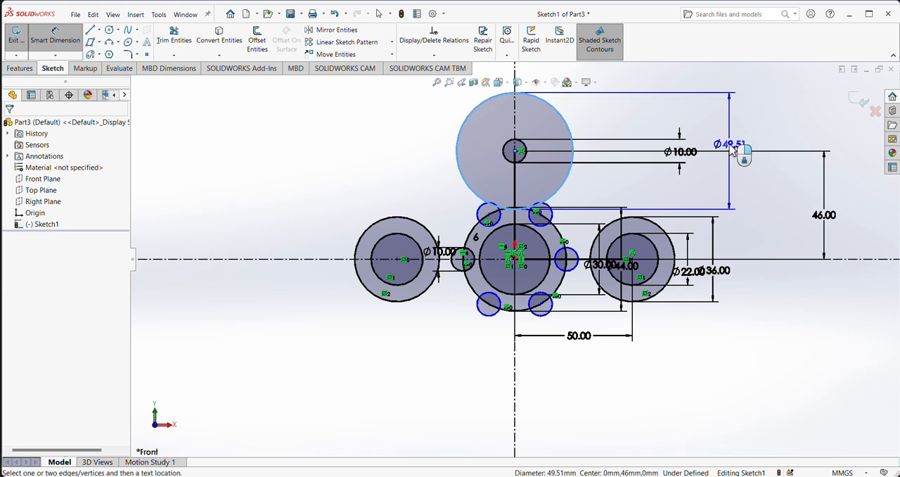
pyautogui.click(730, 145)
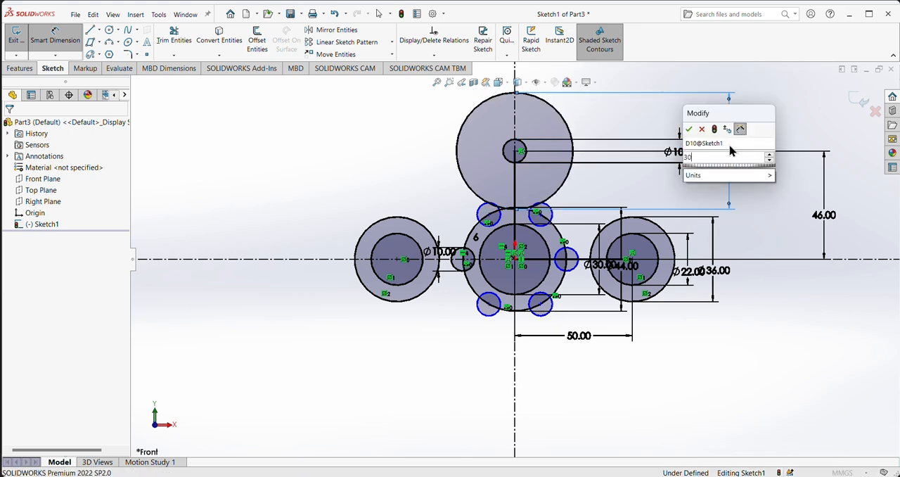
pyautogui.write('30')
pyautogui.press('Return')
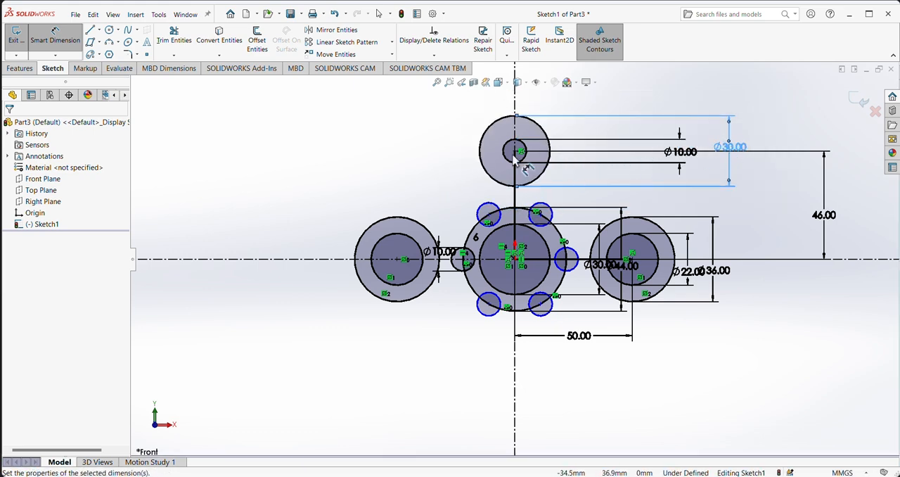
# Step: Check the reference drawing and sketch a circle about 70.8 mm in diameter centred on the origin, enclosing the hole ring
pyautogui.scroll(-1, 573, 215)
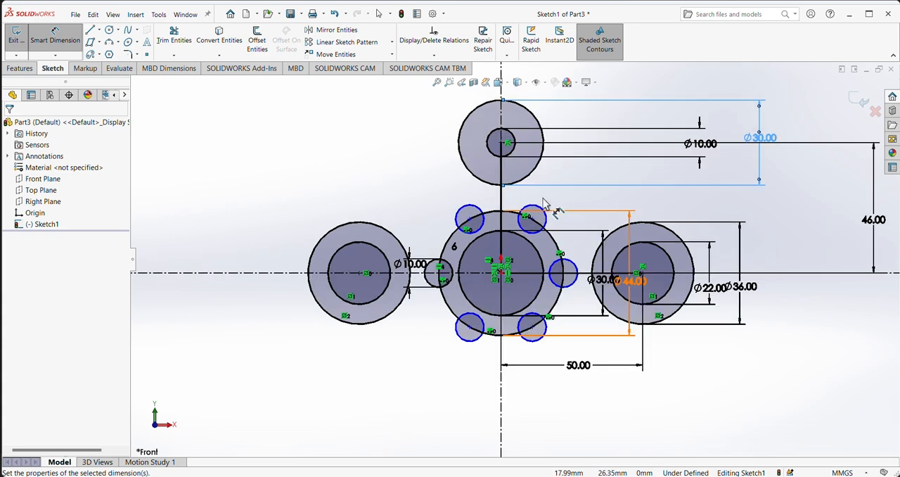
pyautogui.scroll(-2, 464, 204)
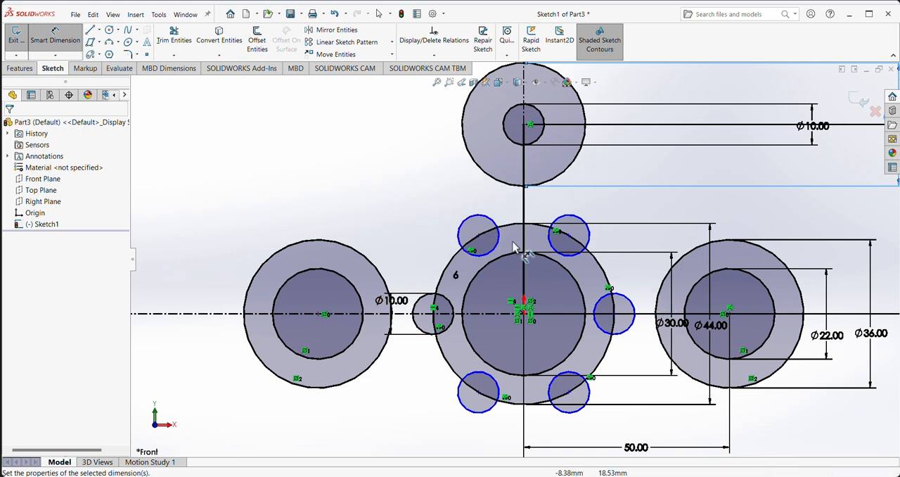
pyautogui.click(585, 465)
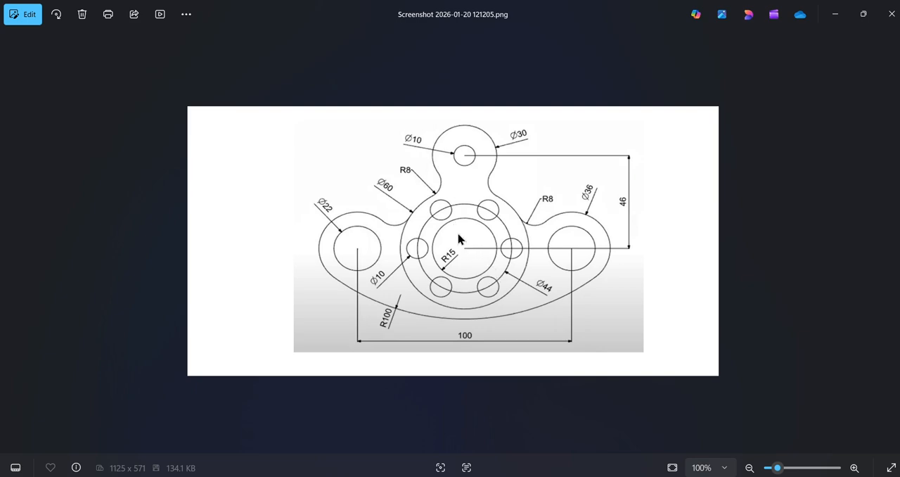
pyautogui.click(605, 465)
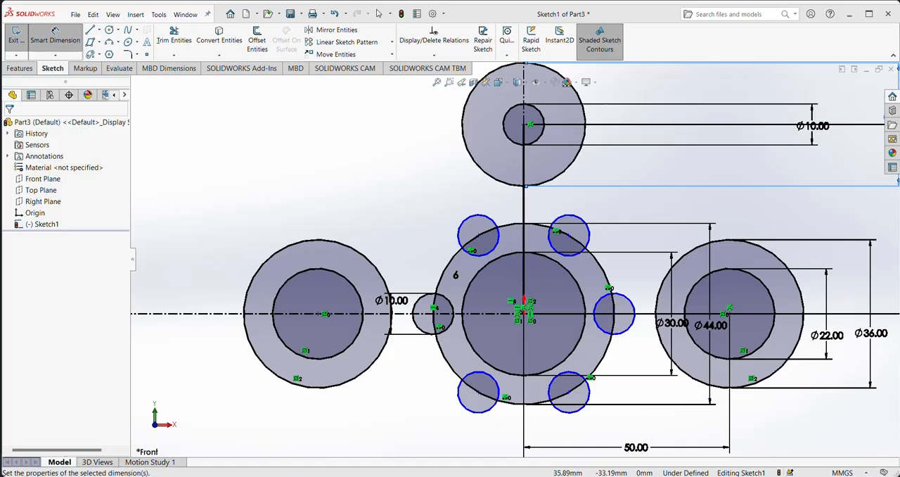
pyautogui.click(110, 30)
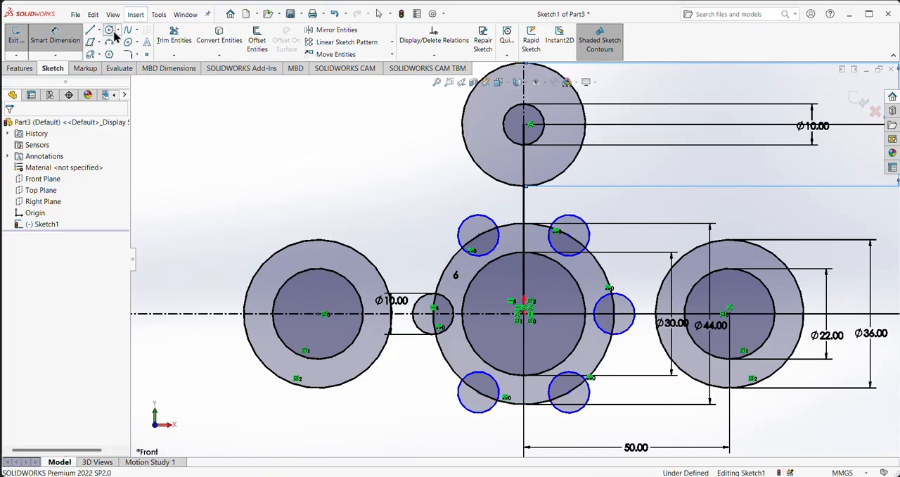
pyautogui.click(523, 314)
pyautogui.click(655, 373)
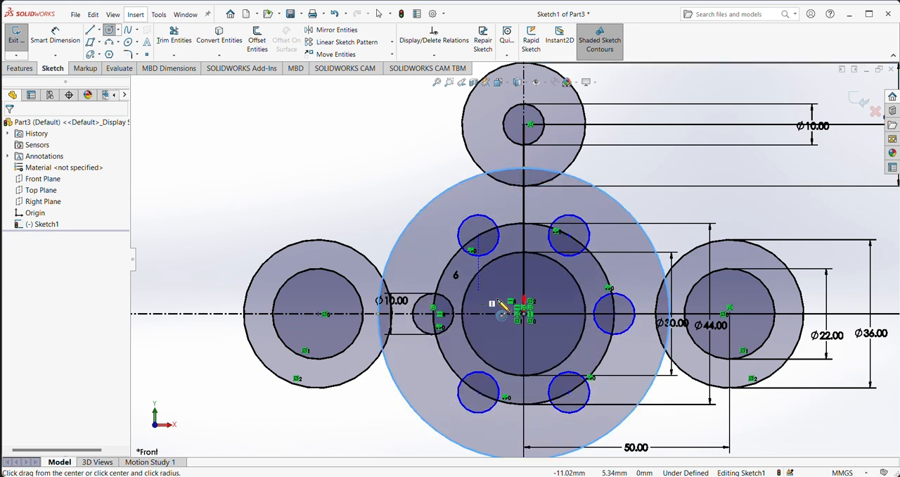
# Step: Dimension the circle enclosing the hole ring and set its diameter to 60 mm
pyautogui.click(61, 29)
pyautogui.click(419, 212)
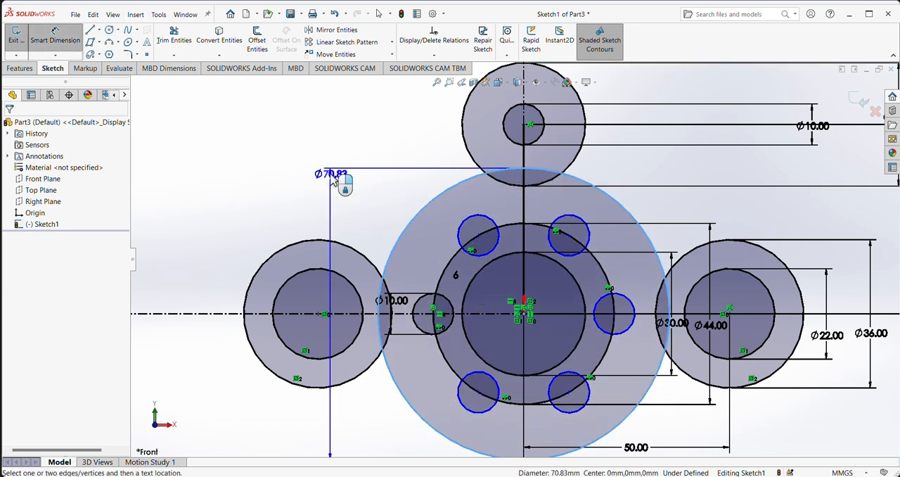
pyautogui.click(333, 179)
pyautogui.write('60')
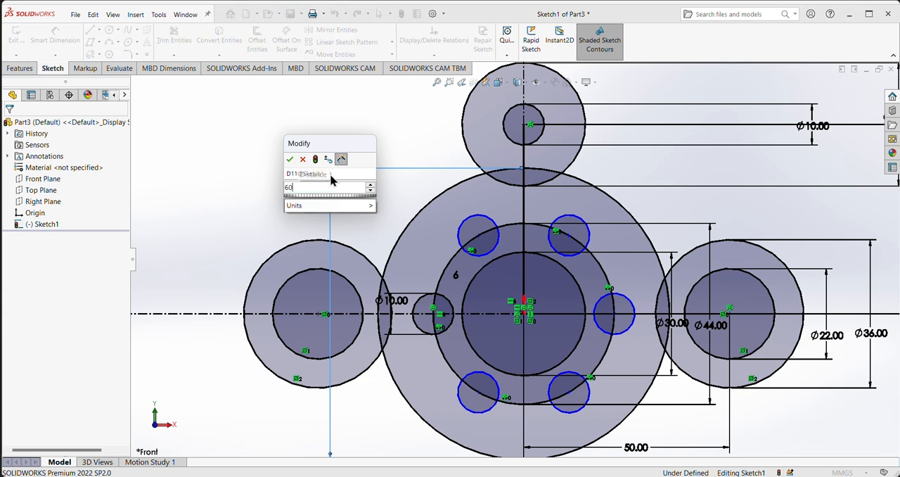
pyautogui.press('Return')
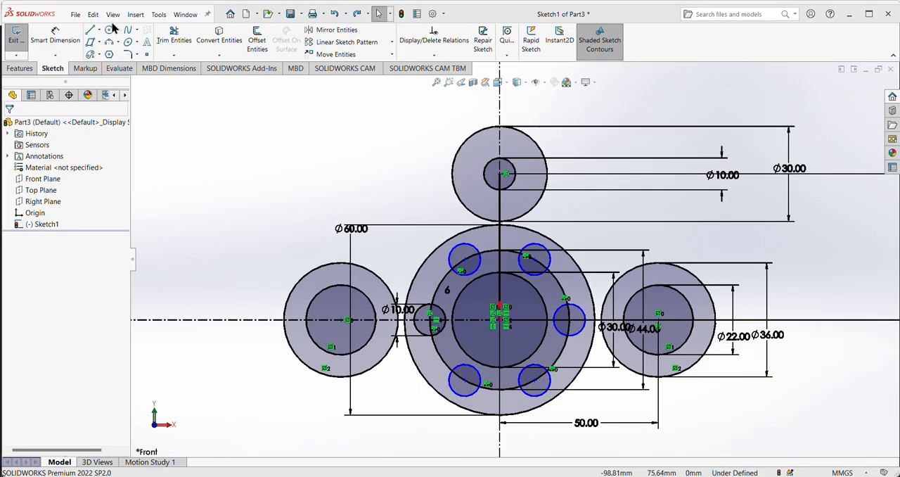
# Step: Sketch a free circle in the empty area left of the top lobe and dimension its diameter as 16 mm
pyautogui.click(110, 29)
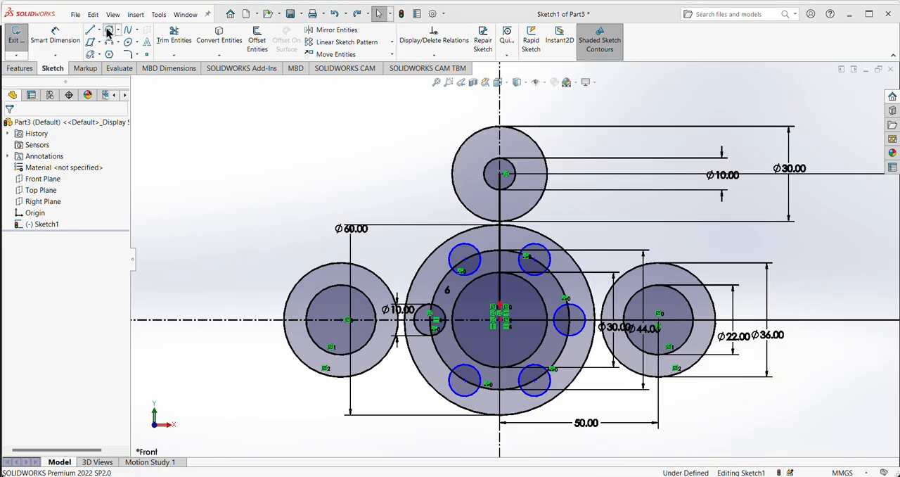
pyautogui.moveTo(282, 140); pyautogui.dragTo(319, 140)
pyautogui.click(55, 35)
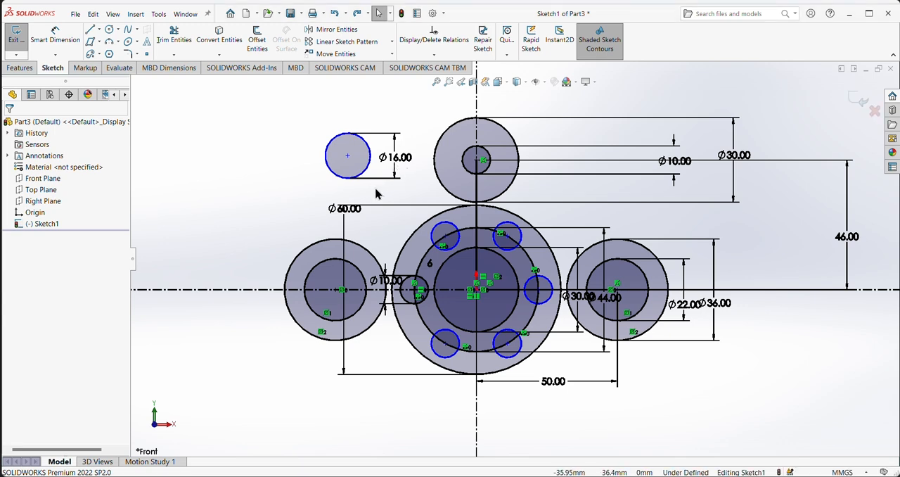
# Step: Make the 16 mm circle tangent to the 30 mm outer circle of the top lobe
pyautogui.click(333, 174)
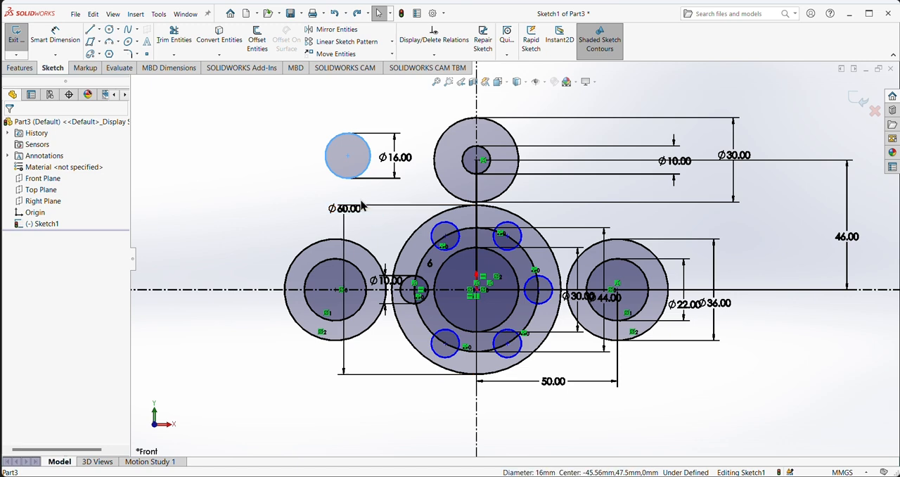
pyautogui.keyDown('ctrl'); pyautogui.click(436, 176); pyautogui.keyUp('ctrl')
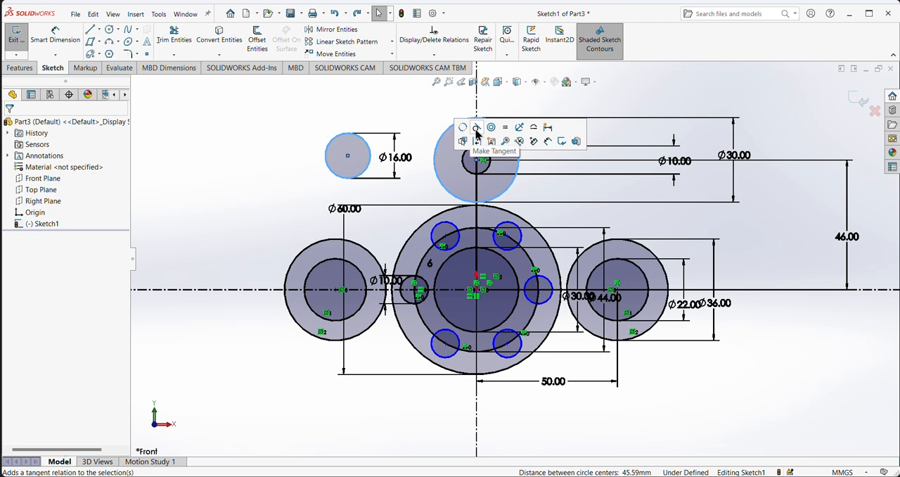
pyautogui.click(477, 134)
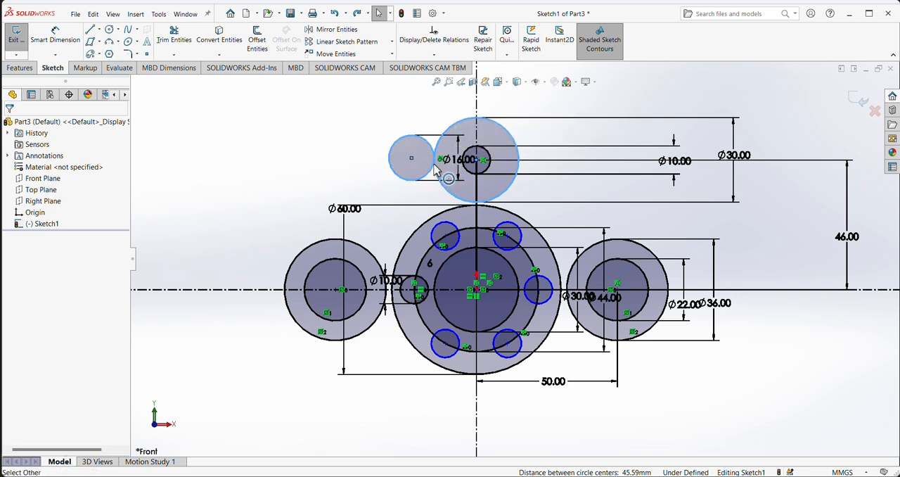
pyautogui.click(365, 173)
# Step: Make the 16 mm circle tangent to the 60 mm central circle
pyautogui.click(394, 175)
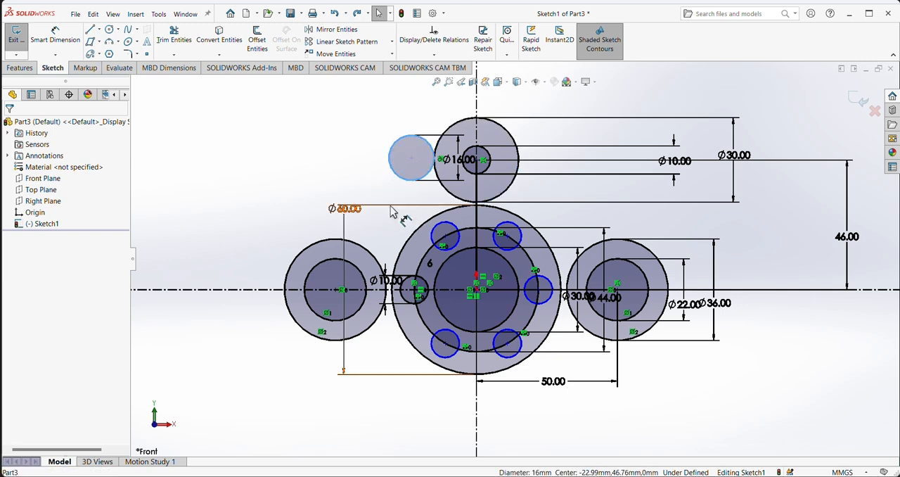
pyautogui.keyDown('ctrl'); pyautogui.click(427, 224); pyautogui.keyUp('ctrl')
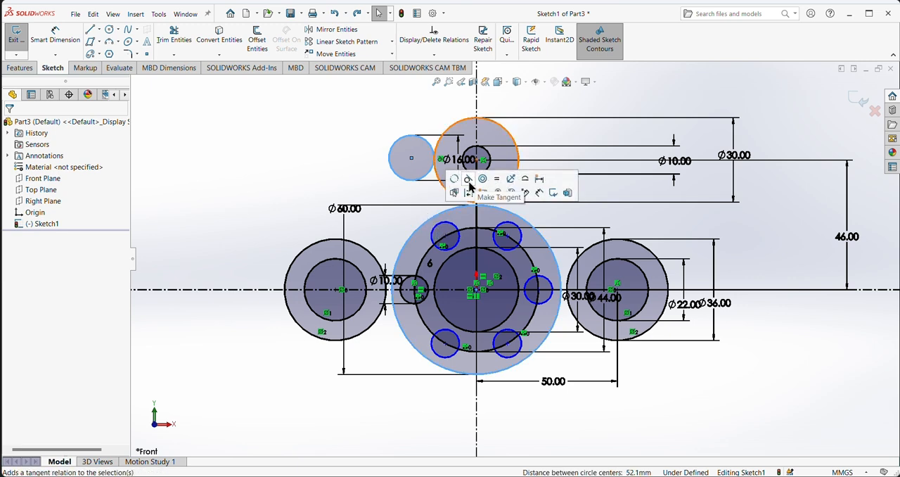
pyautogui.click(468, 180)
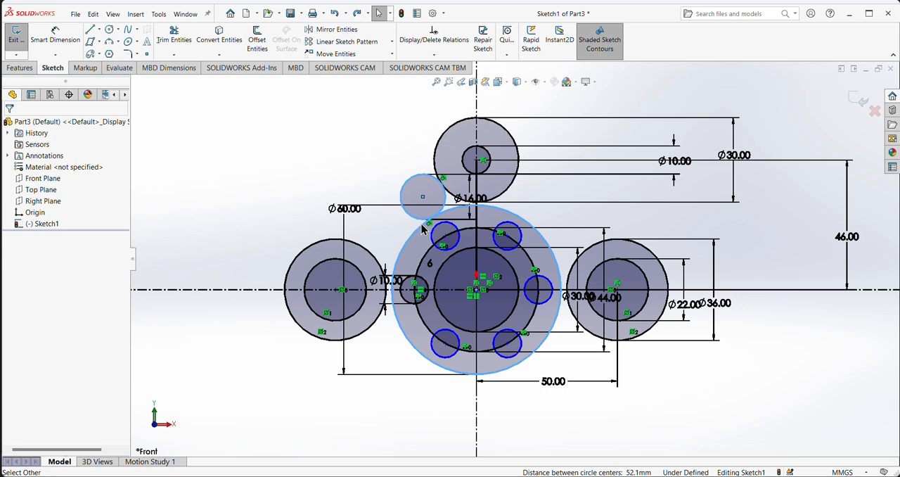
pyautogui.click(367, 165)
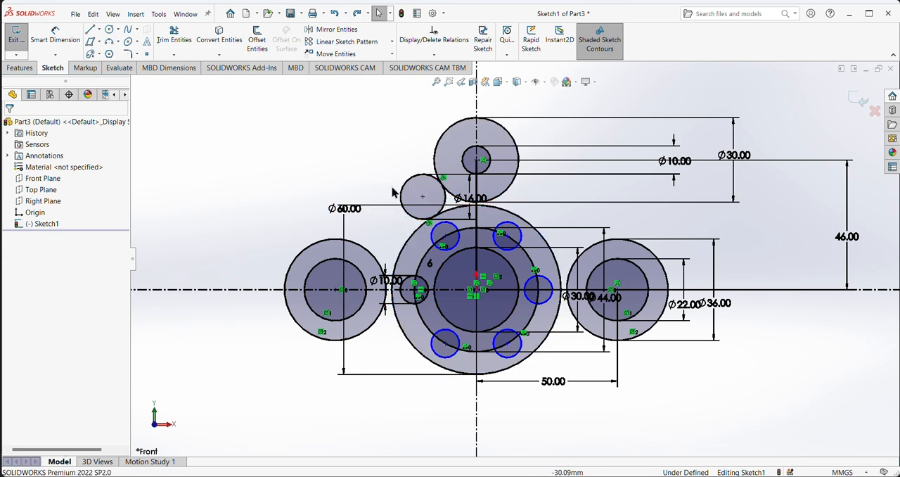
# Step: Trim the outer part of the 16 mm circle, leaving only the fillet arc between the top lobe and the 60 mm circle
pyautogui.click(176, 40)
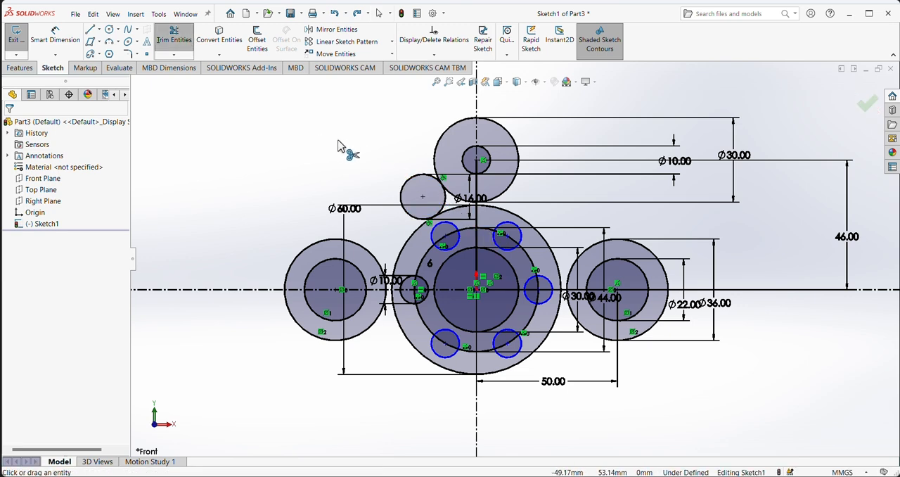
pyautogui.click(406, 187)
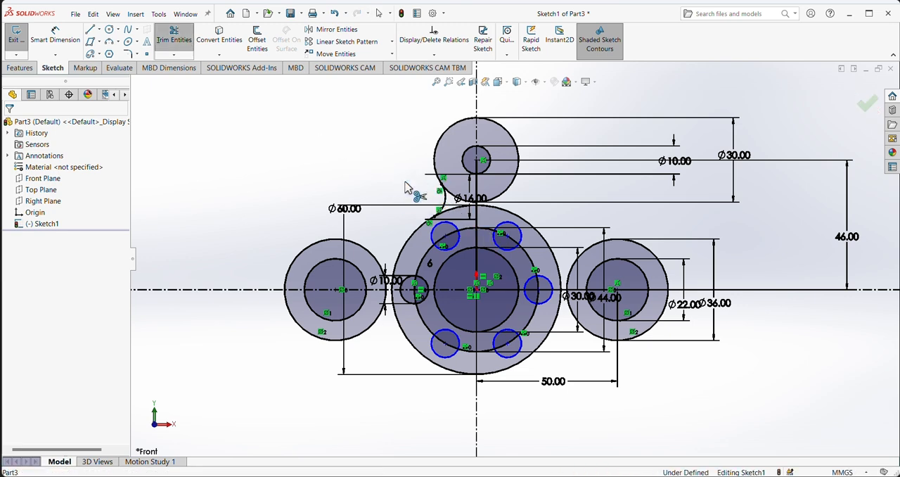
# Step: Add a radius dimension to the fillet arc between the top lobe and the 60 mm circle
pyautogui.rightClick(361, 137)
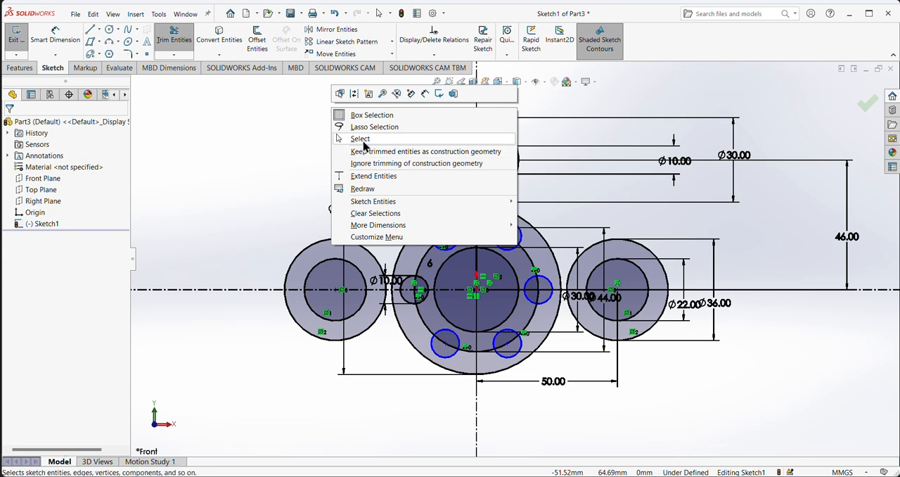
pyautogui.click(362, 139)
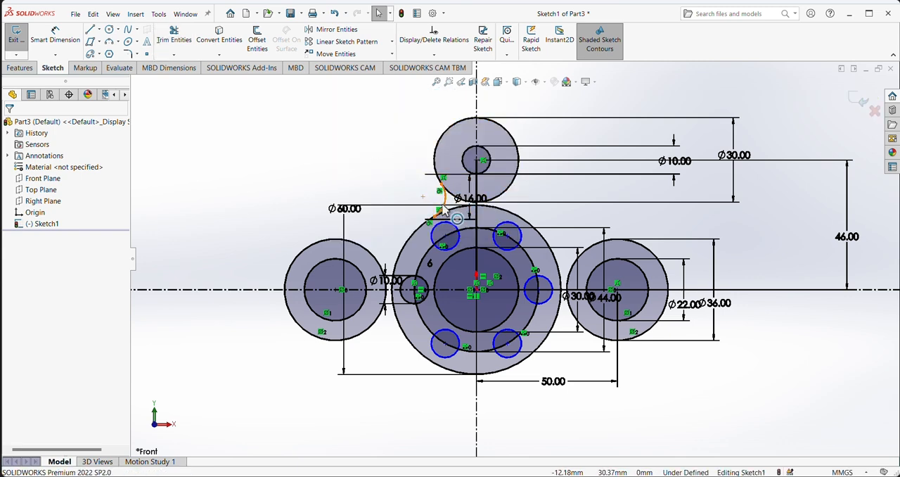
pyautogui.click(56, 35)
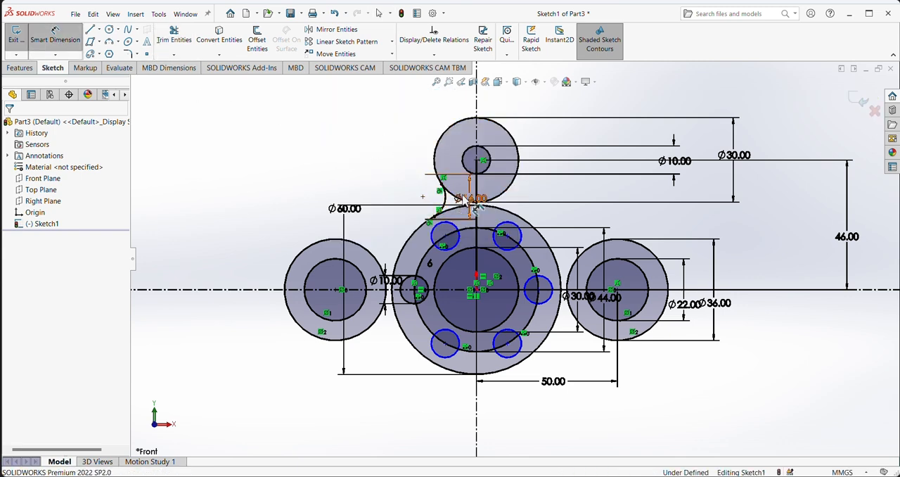
pyautogui.click(442, 194)
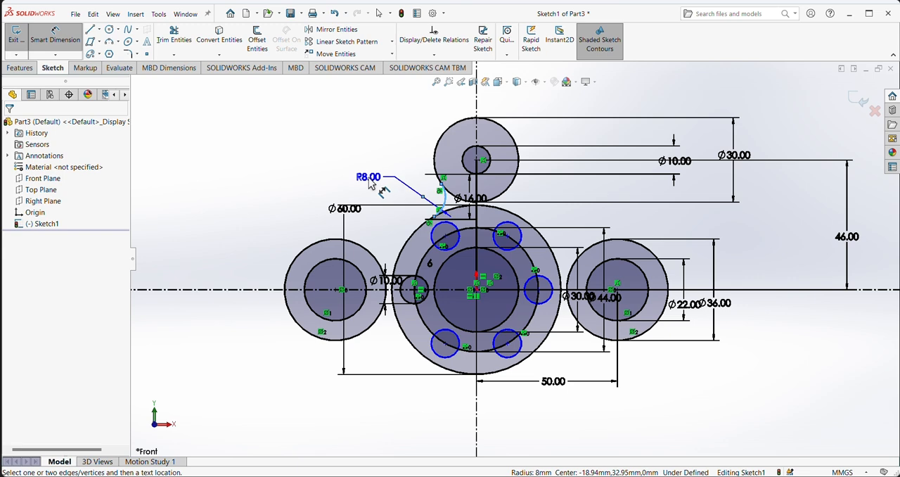
pyautogui.click(380, 189)
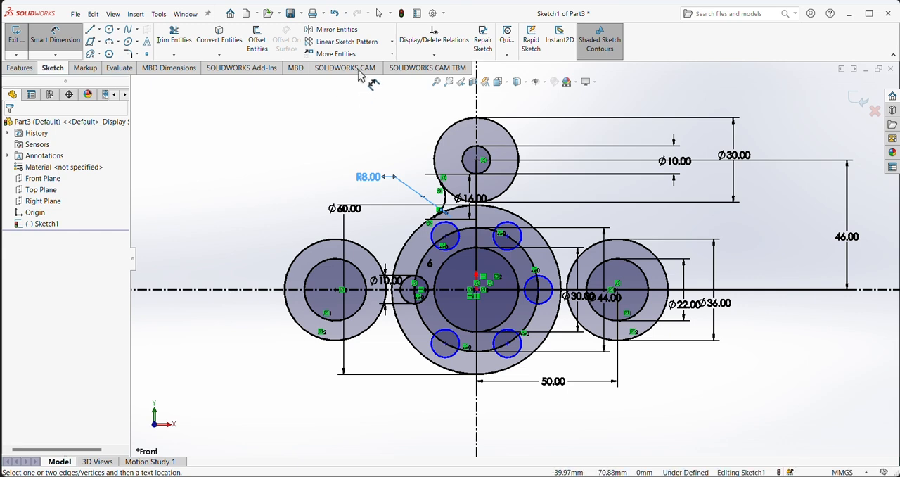
# Step: Mirror the fillet arc beside the top lobe about the vertical centerline, keeping the original
pyautogui.click(335, 29)
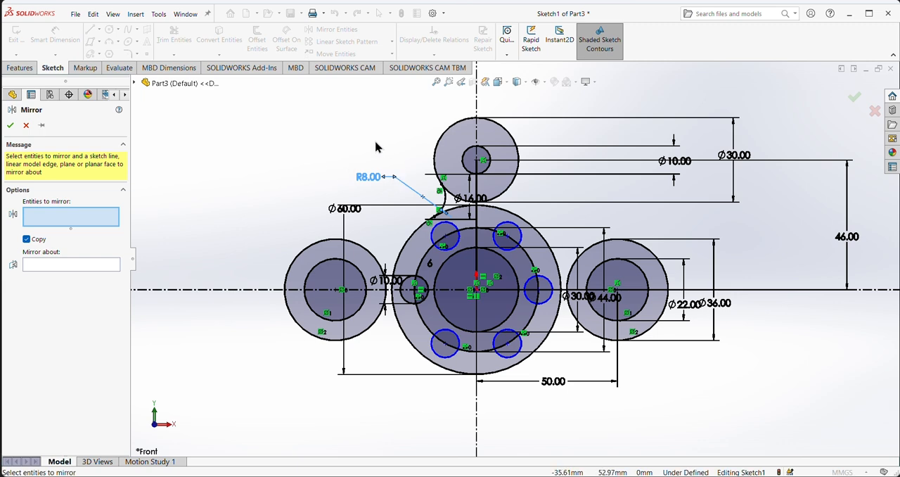
pyautogui.click(444, 201)
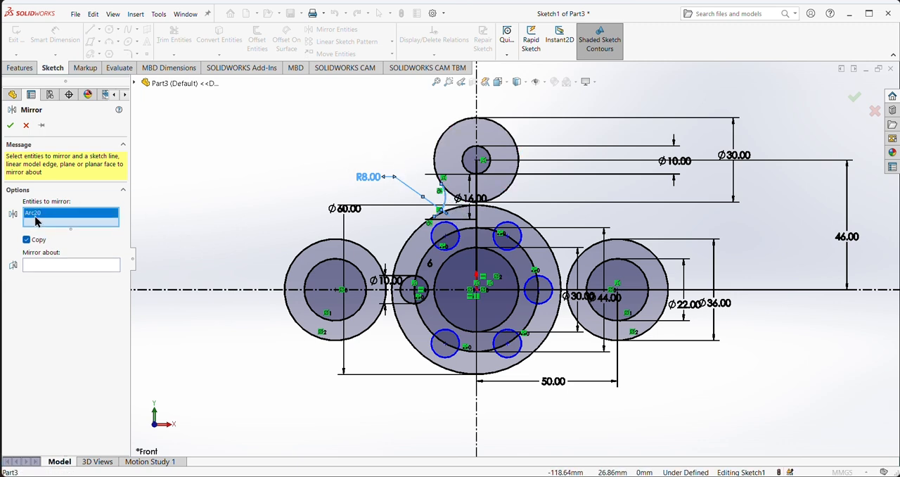
pyautogui.click(65, 265)
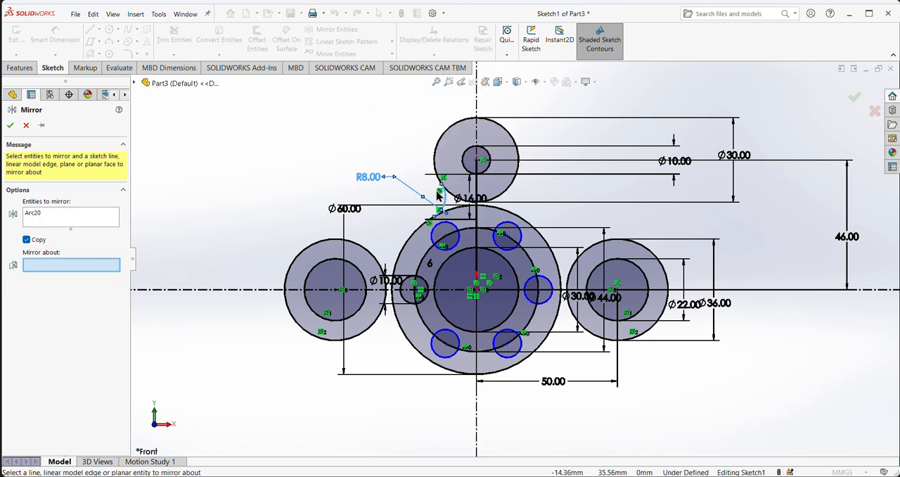
pyautogui.click(477, 102)
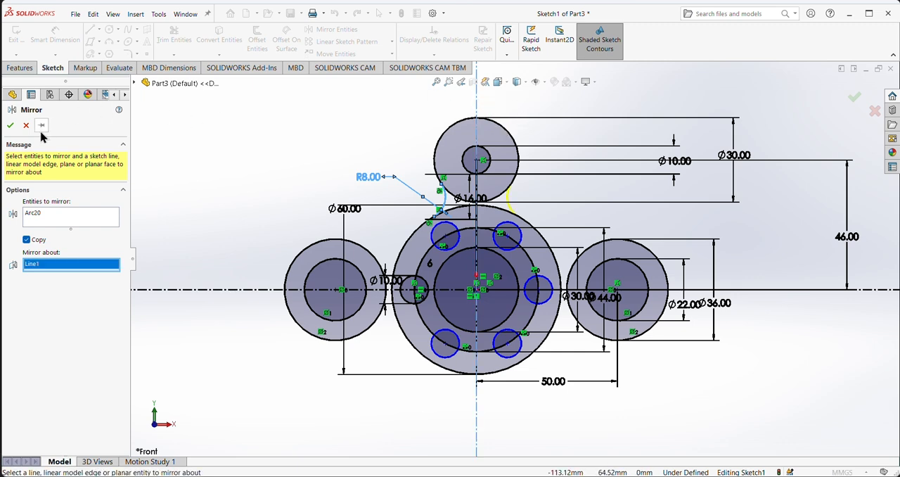
pyautogui.click(12, 126)
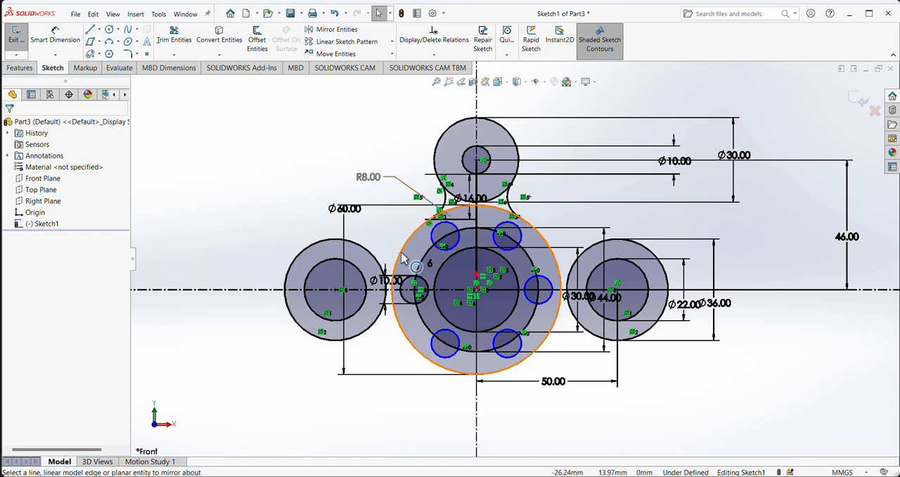
# Step: Sketch a free circle in the empty area above the left lobe and dimension its diameter as 16 mm
pyautogui.click(109, 29)
pyautogui.click(236, 137)
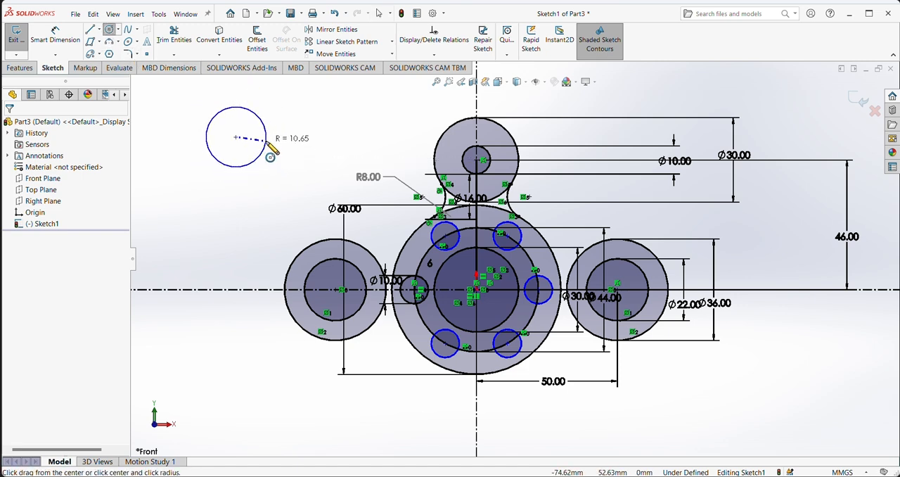
pyautogui.click(266, 144)
pyautogui.click(55, 35)
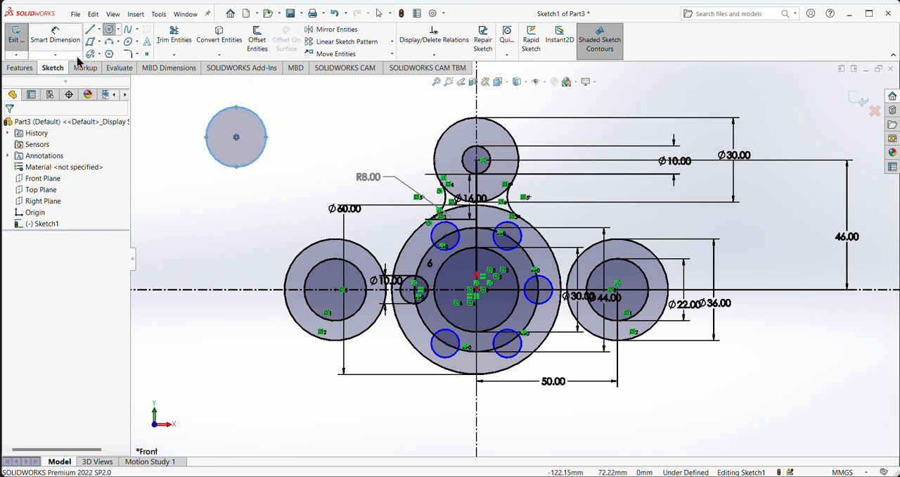
pyautogui.click(266, 154)
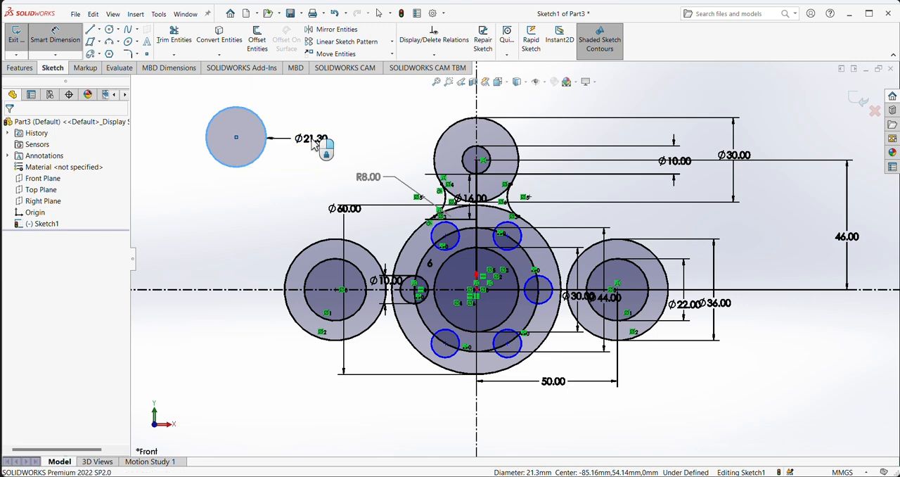
pyautogui.click(314, 143)
pyautogui.write('16')
pyautogui.press('Return')
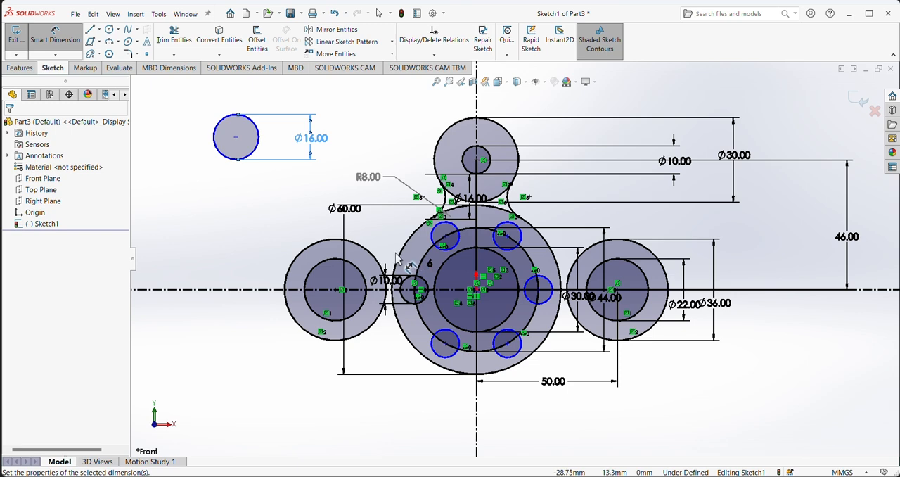
pyautogui.rightClick(177, 149)
pyautogui.click(184, 173)
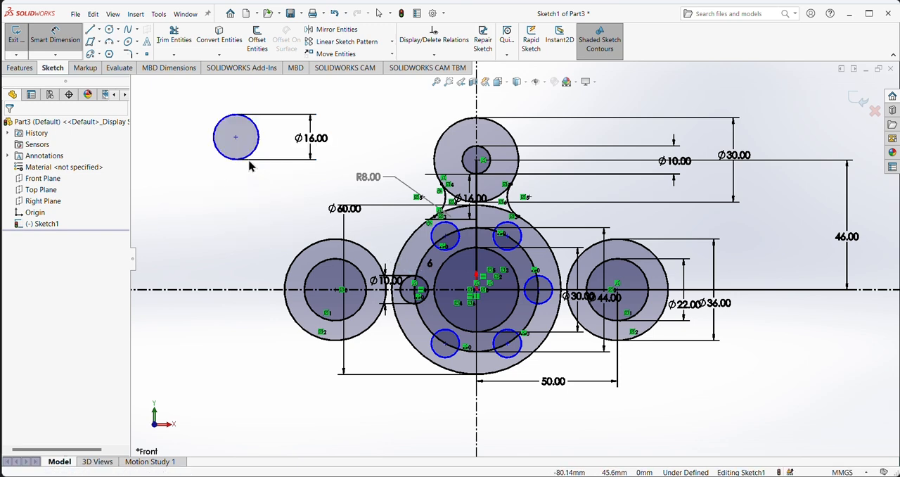
# Step: Make the new 16 mm circle tangent to the 36 mm outer circle of the left lobe
pyautogui.click(222, 159)
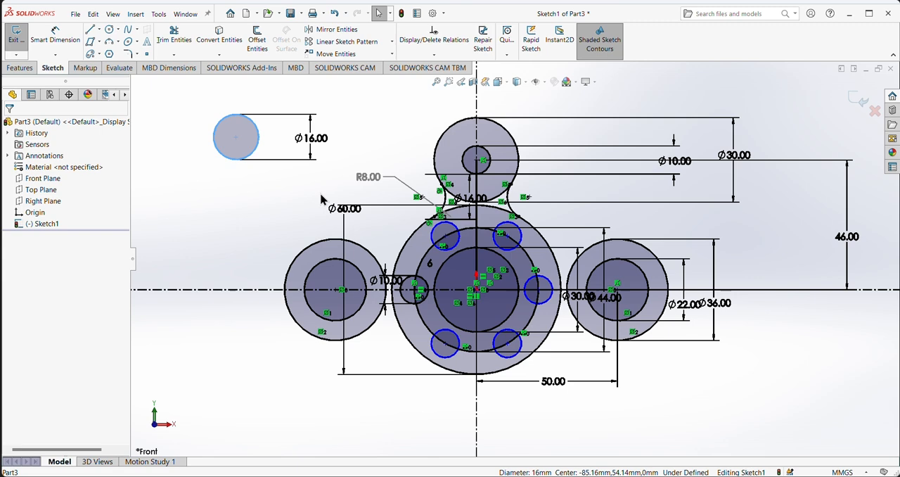
pyautogui.keyDown('ctrl'); pyautogui.click(373, 258); pyautogui.keyUp('ctrl')
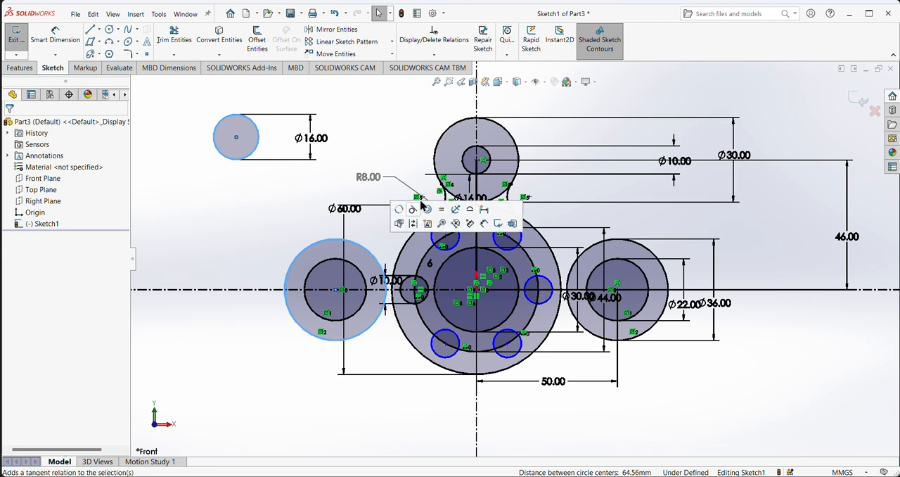
pyautogui.click(412, 209)
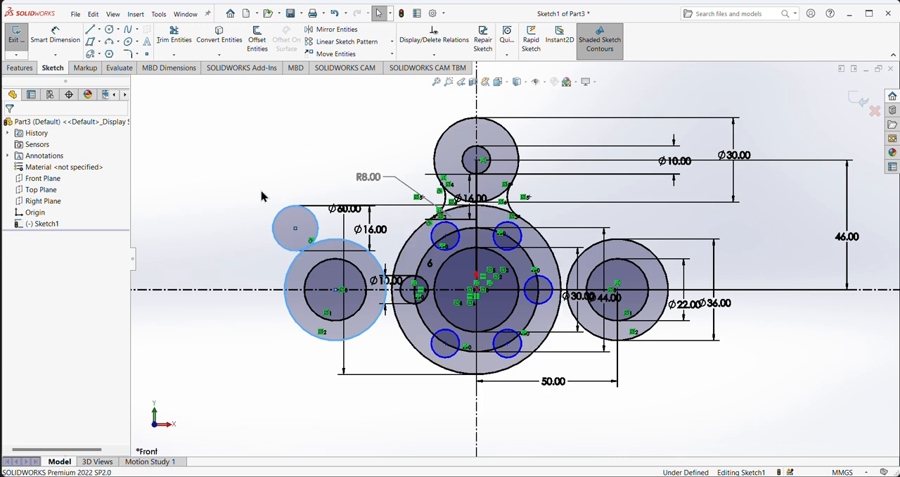
# Step: Make the 16 mm circle at the left lobe tangent to the 60 mm central circle
pyautogui.click(271, 247)
pyautogui.click(286, 253)
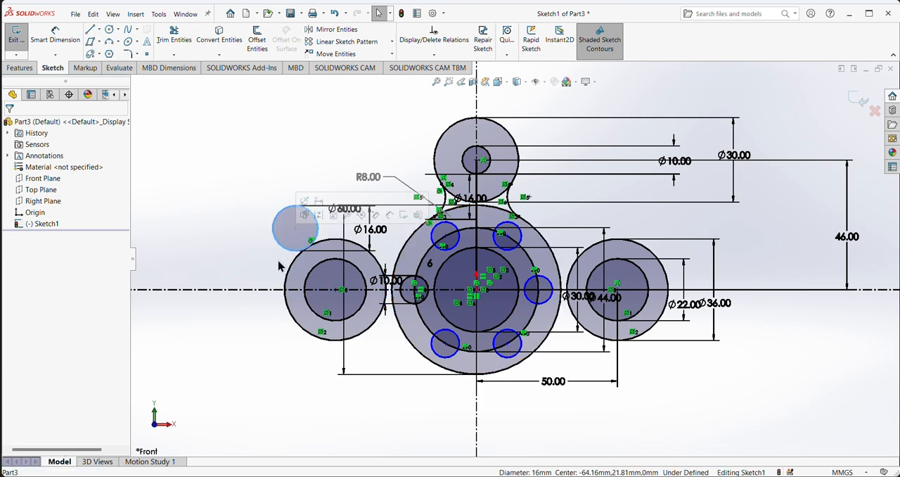
pyautogui.keyDown('ctrl'); pyautogui.click(404, 257); pyautogui.keyUp('ctrl')
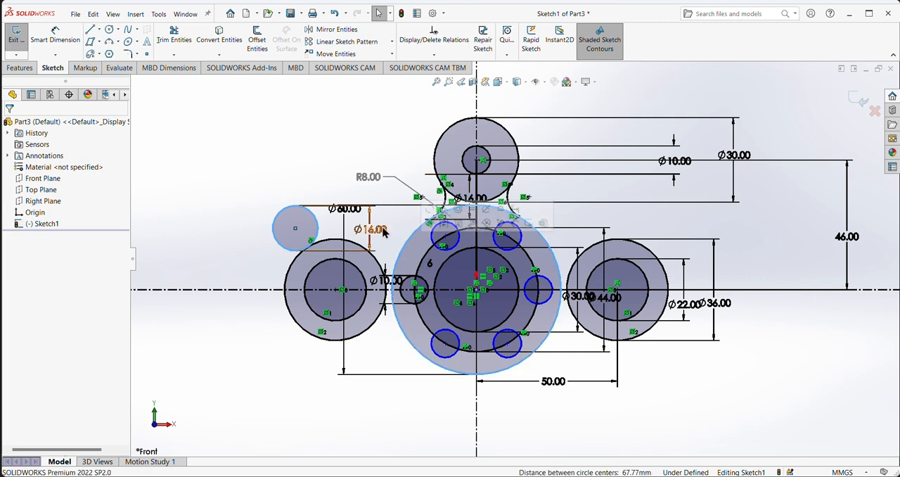
pyautogui.click(444, 211)
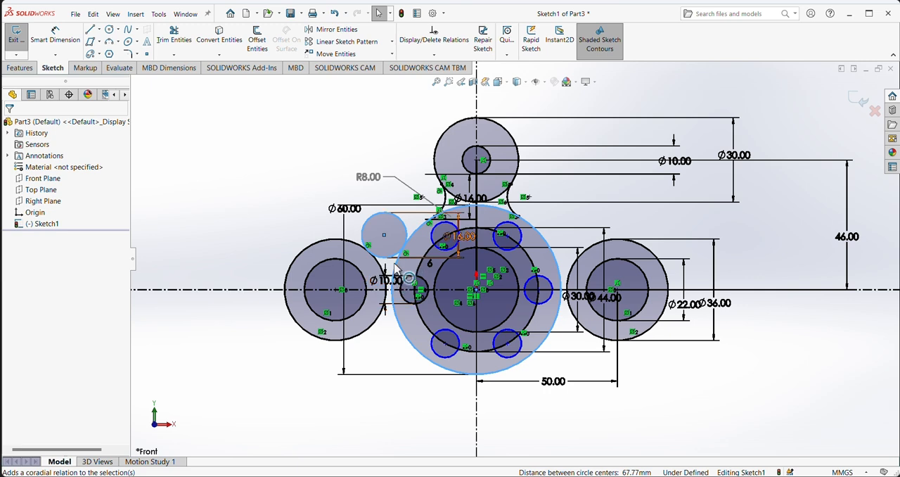
pyautogui.click(319, 180)
pyautogui.click(274, 150)
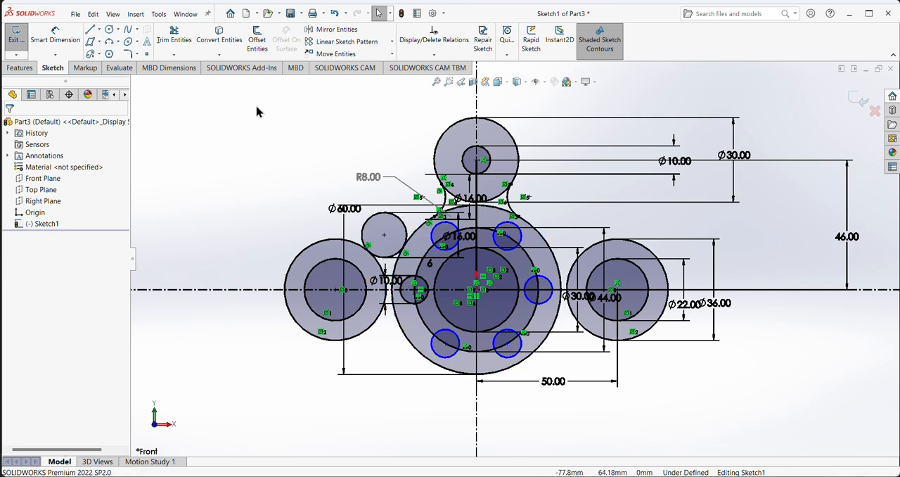
# Step: Trim the upper part of the 16 mm circle, leaving only the fillet arc between the left lobe and the 60 mm circle
pyautogui.click(177, 40)
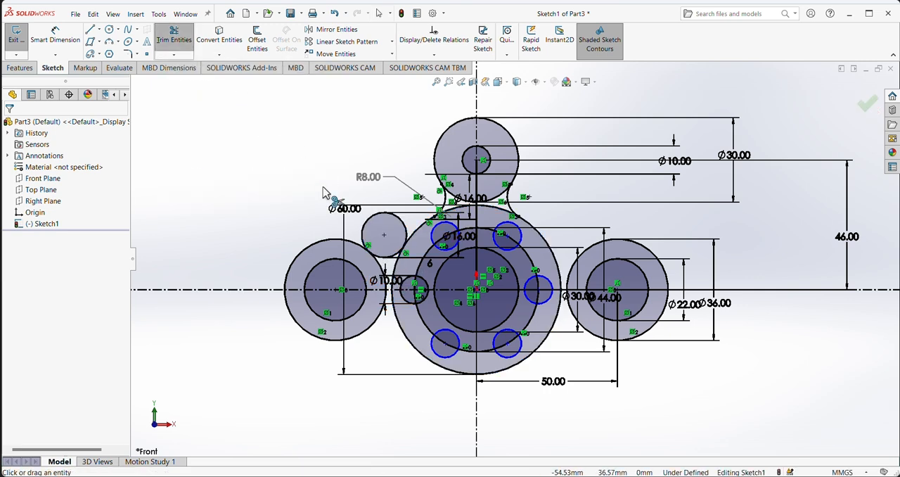
pyautogui.click(372, 224)
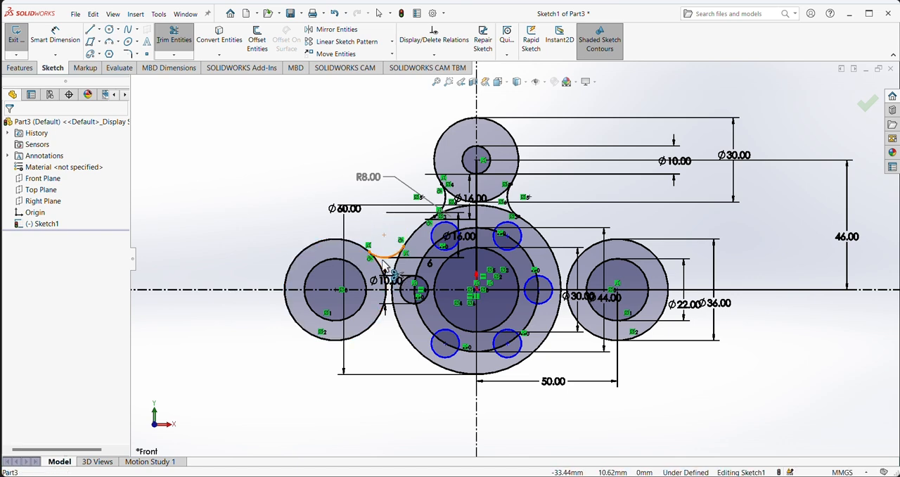
pyautogui.rightClick(226, 126)
pyautogui.click(254, 160)
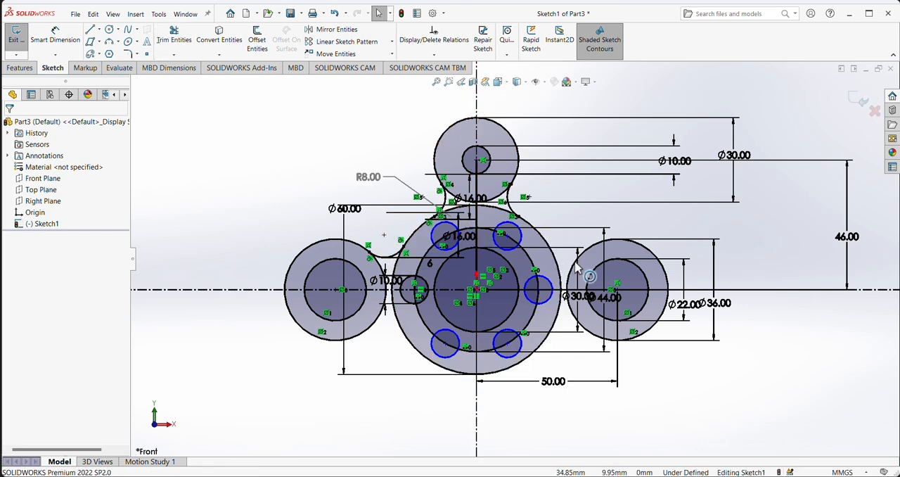
# Step: Mirror the fillet arc at the left lobe about the vertical centerline onto the right lobe
pyautogui.click(332, 31)
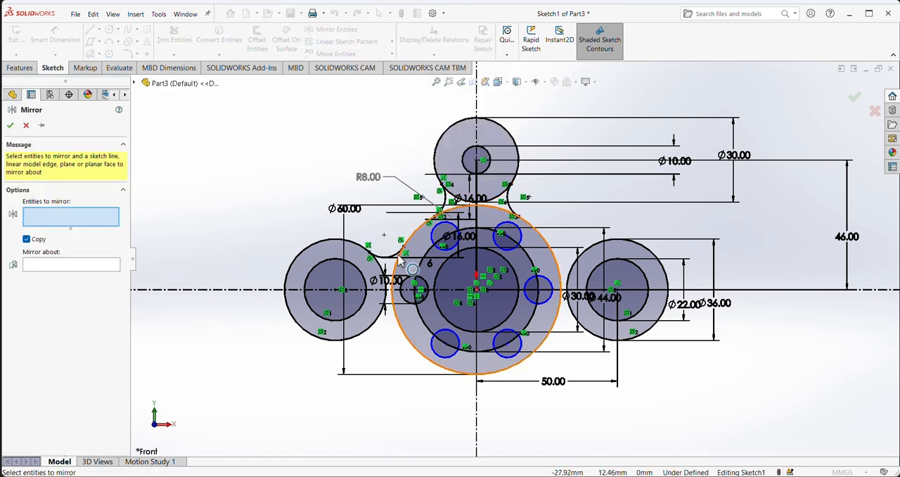
pyautogui.click(398, 257)
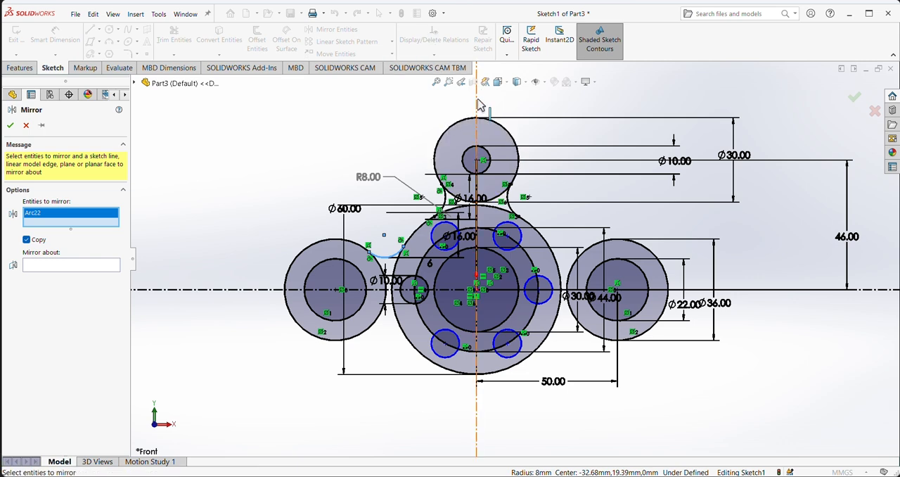
pyautogui.click(56, 266)
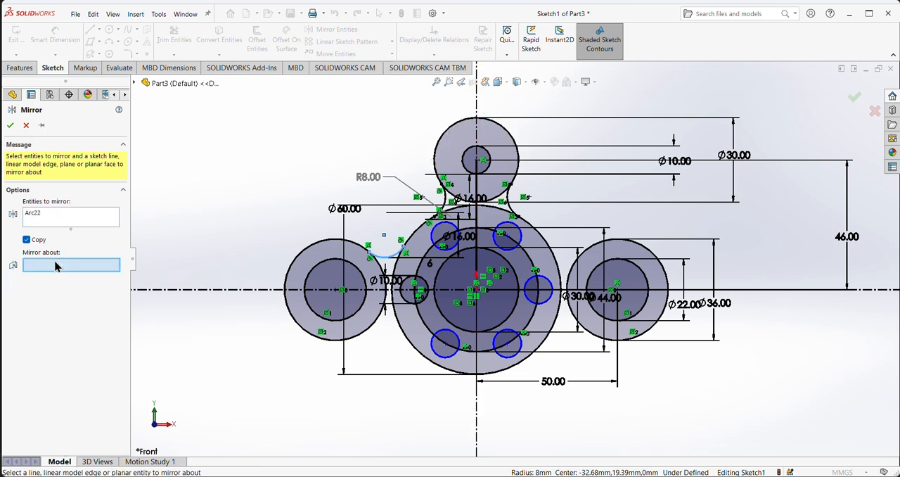
pyautogui.click(477, 113)
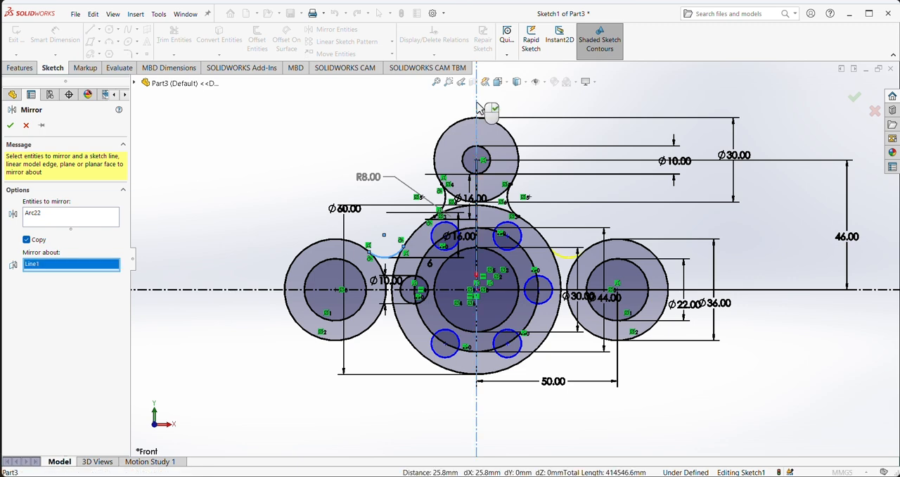
pyautogui.click(11, 125)
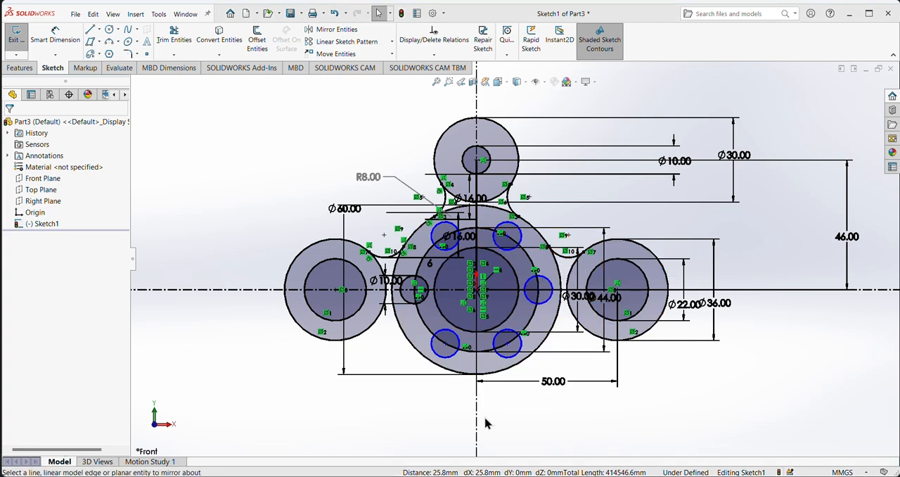
# Step: Check the R100 arc in the reference drawing and sketch a circle about 48 mm in diameter in the empty area above the left lobe
pyautogui.hotkey('alt', 'Tab')
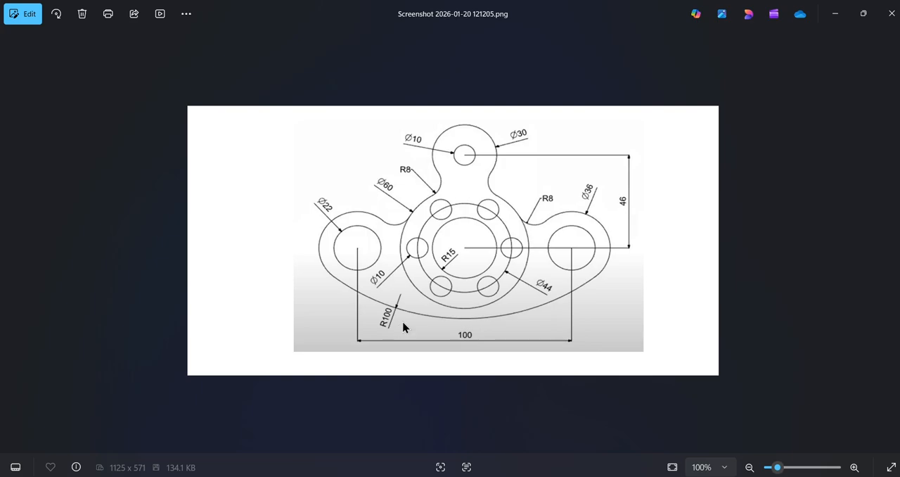
pyautogui.hotkey('alt', 'Tab')
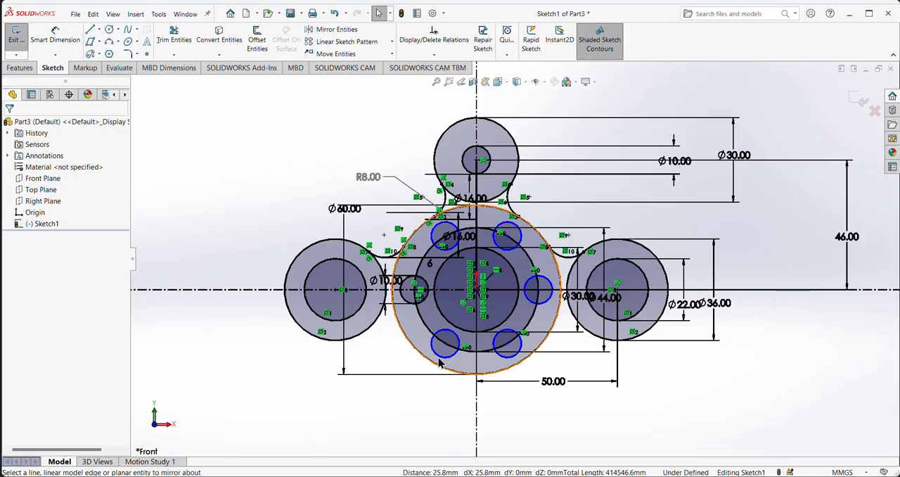
pyautogui.click(109, 30)
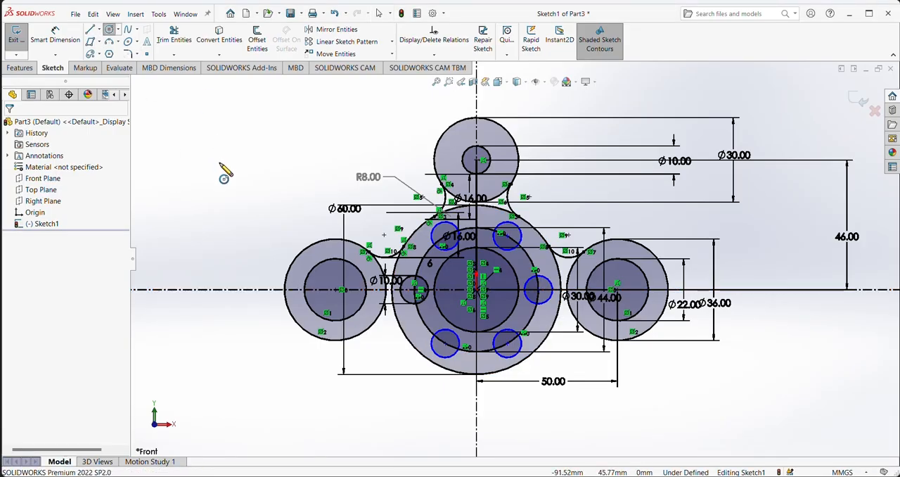
pyautogui.click(253, 171)
pyautogui.click(314, 202)
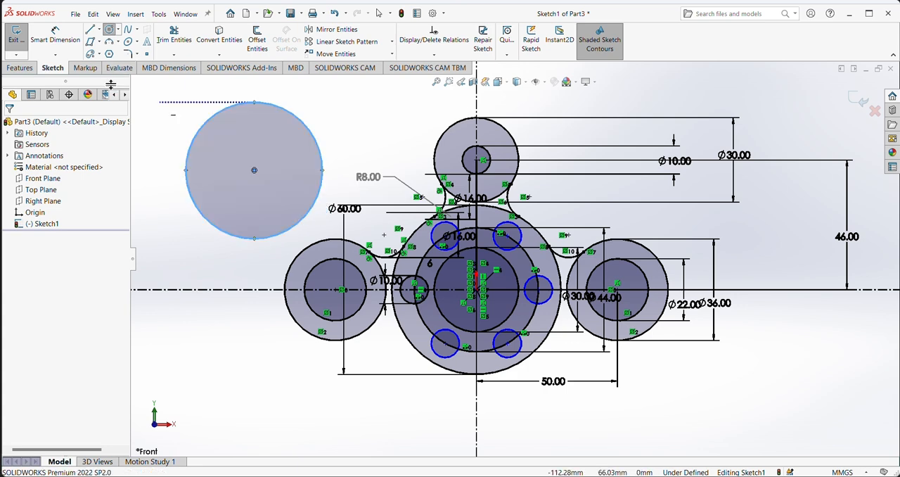
# Step: Dimension the new circle's diameter as 200 mm
pyautogui.click(54, 36)
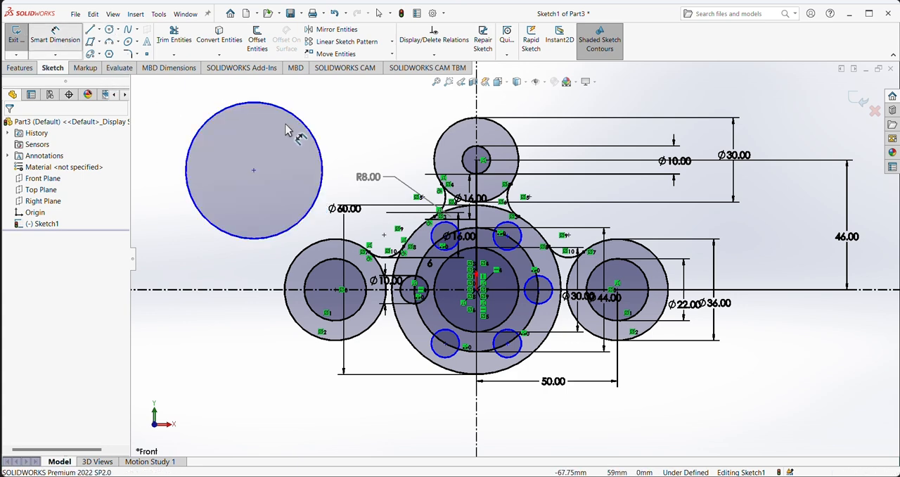
pyautogui.click(322, 155)
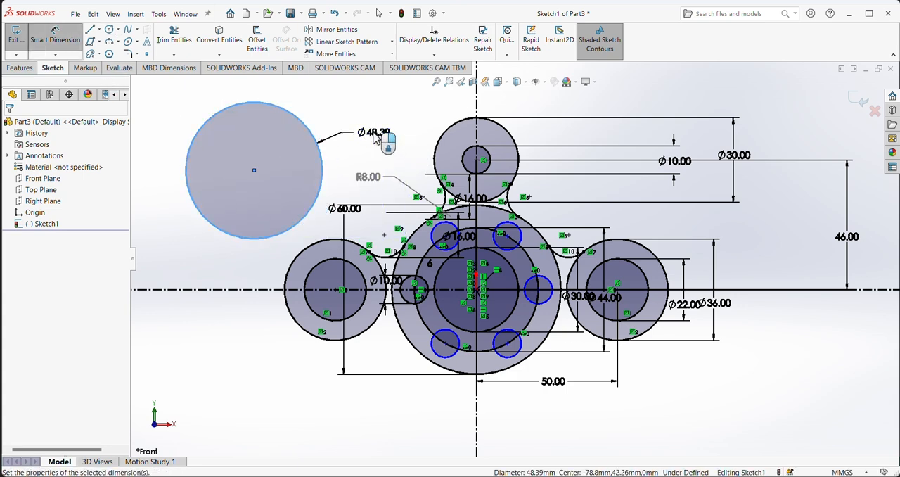
pyautogui.click(375, 139)
pyautogui.write('200')
pyautogui.press('Return')
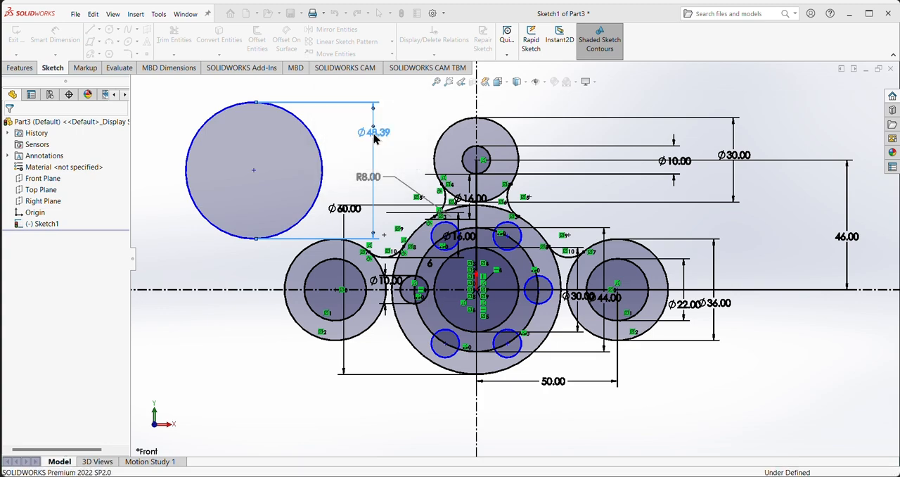
pyautogui.scroll(4, 422, 200)
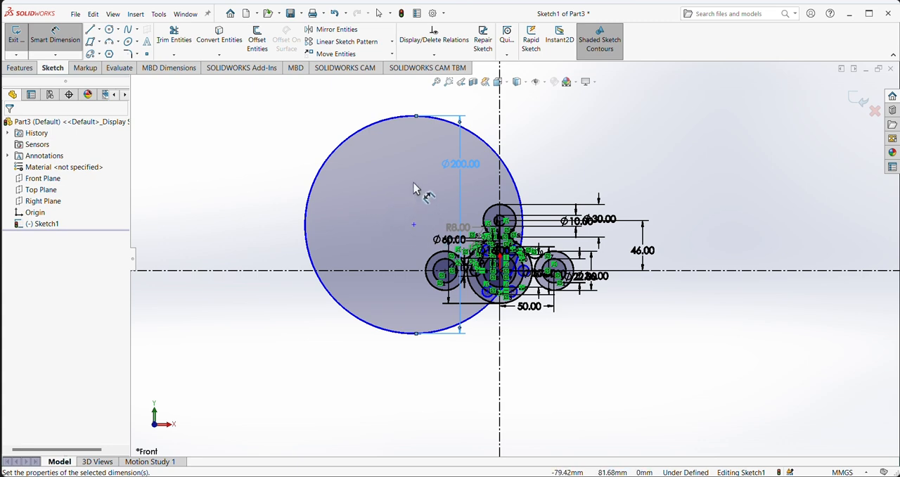
pyautogui.rightClick(195, 187)
pyautogui.click(235, 211)
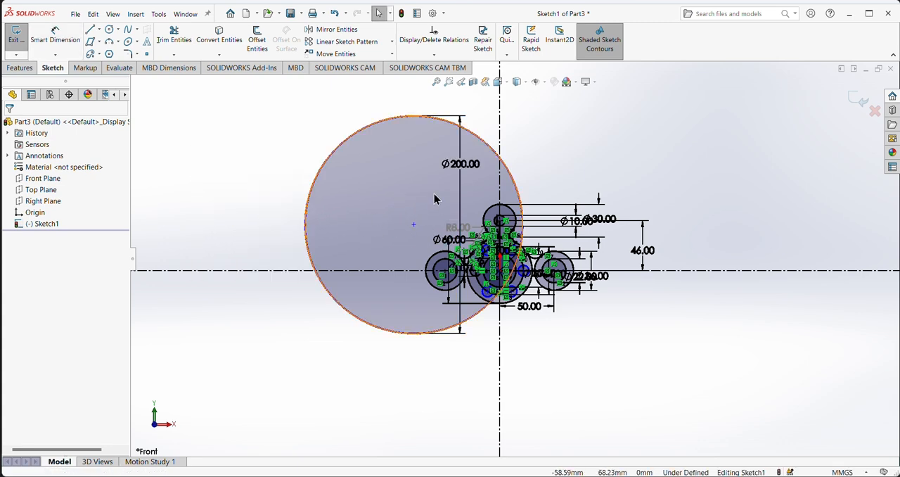
# Step: Move the 200 mm circle over the plate so it encloses all three lobes, centered near the vertical centerline
pyautogui.moveTo(422, 182); pyautogui.dragTo(497, 176)
pyautogui.click(679, 185)
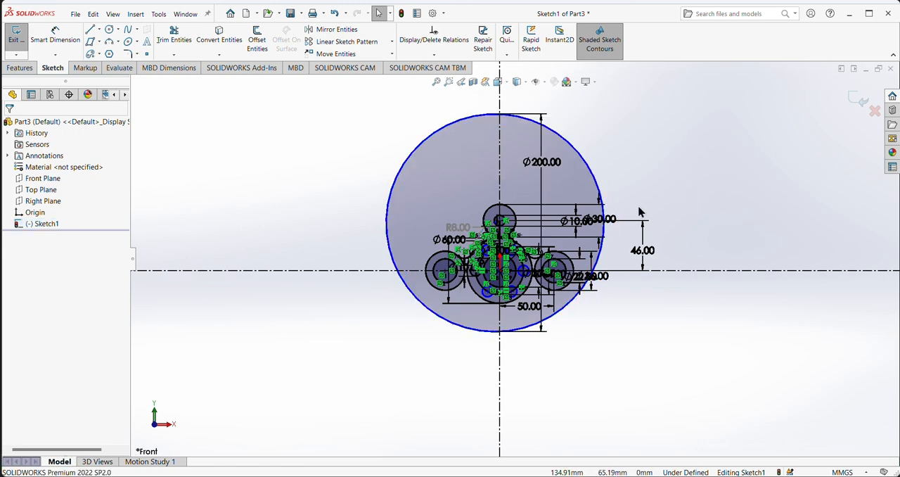
pyautogui.scroll(-2, 634, 216)
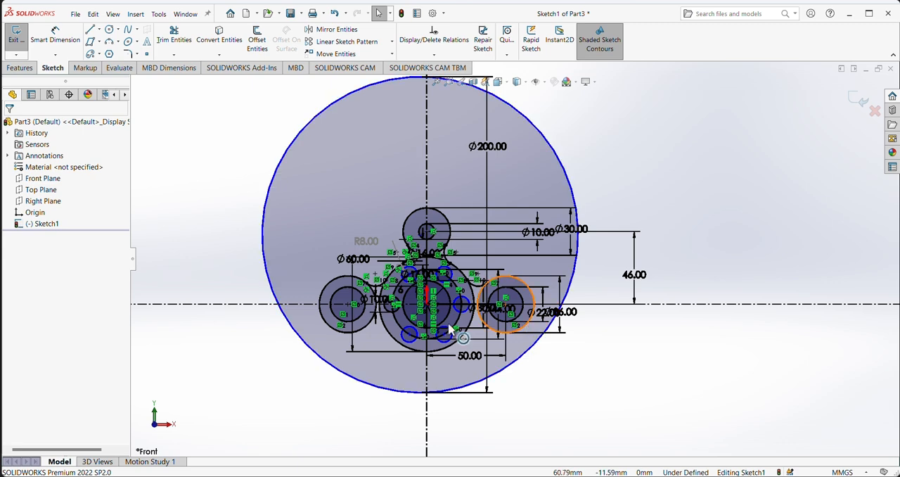
# Step: Make the 200 mm circle tangent to the 36 mm outer circle of the left lobe
pyautogui.click(266, 280)
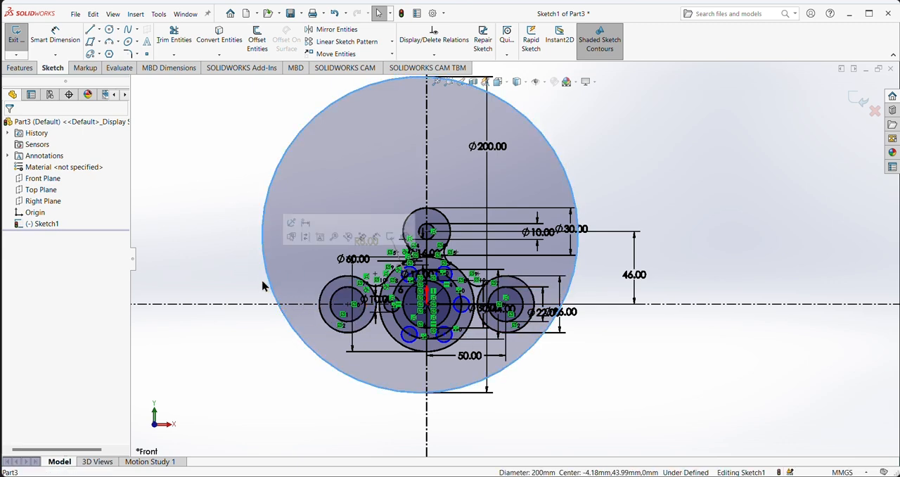
pyautogui.keyDown('ctrl'); pyautogui.click(344, 337); pyautogui.keyUp('ctrl')
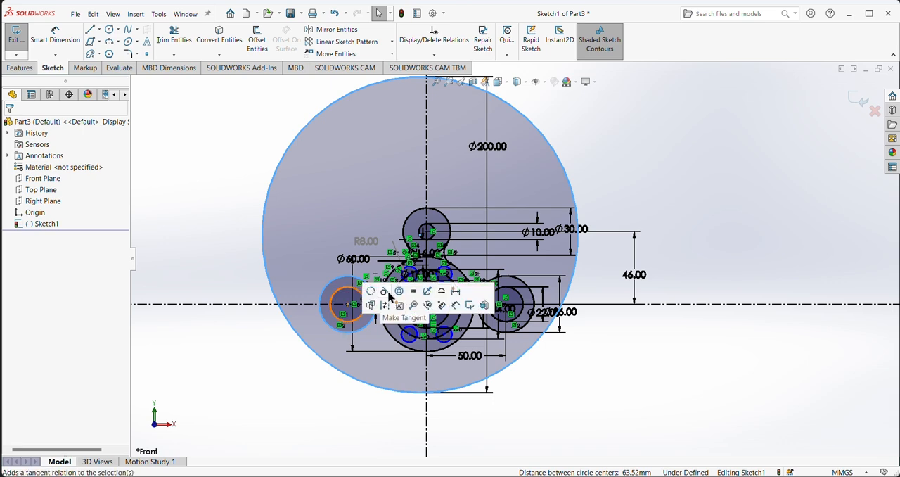
pyautogui.click(389, 296)
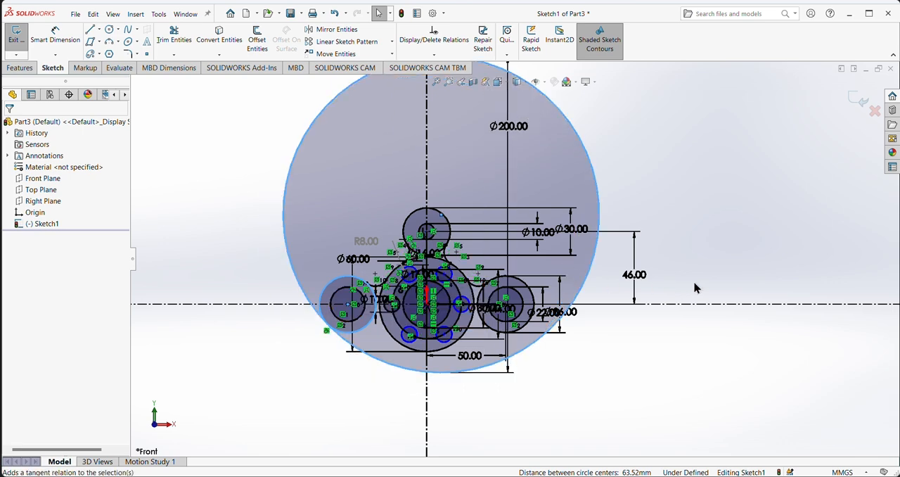
pyautogui.click(718, 283)
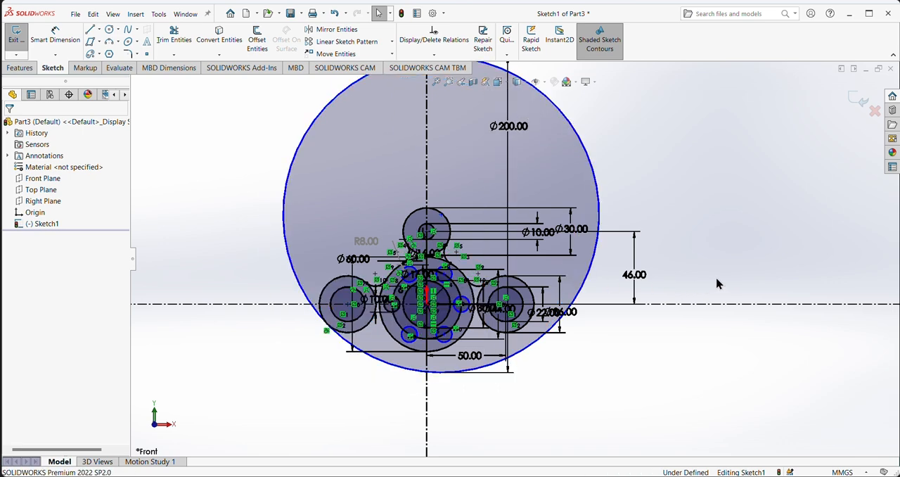
# Step: Make the 200 mm circle tangent to the 36 mm outer circle of the right lobe
pyautogui.click(600, 208)
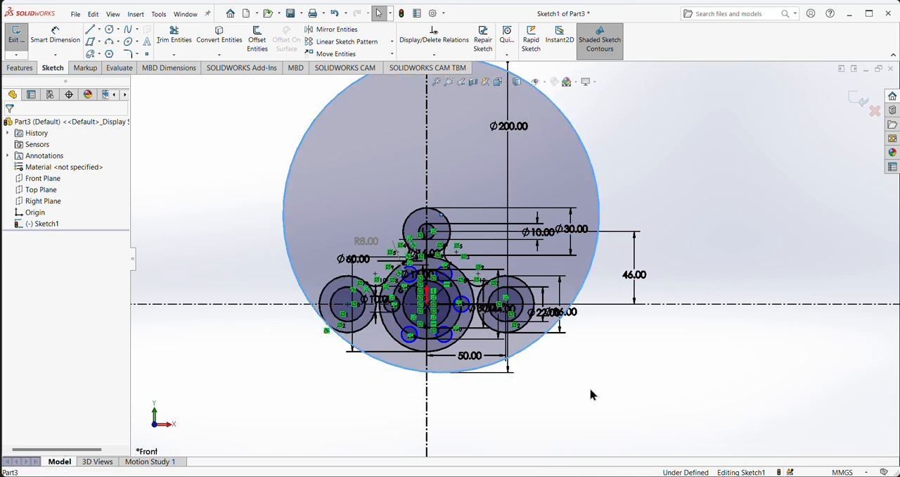
pyautogui.keyDown('ctrl'); pyautogui.click(520, 331); pyautogui.keyUp('ctrl')
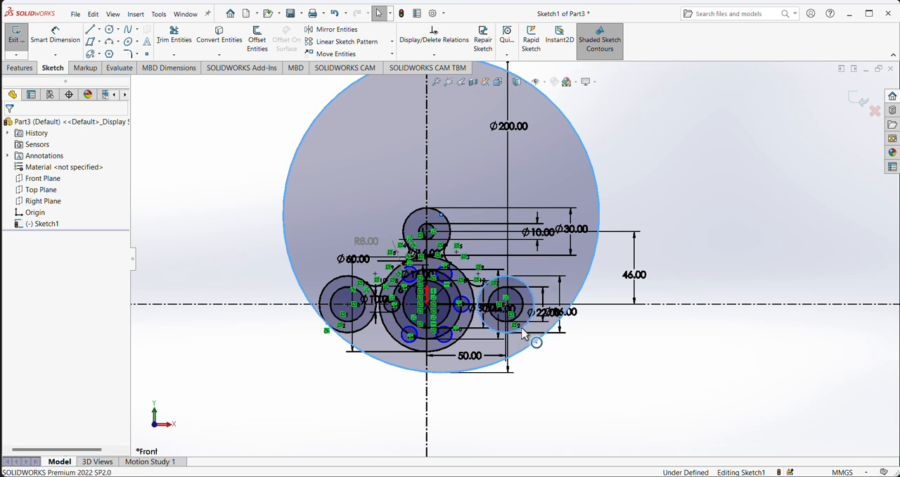
pyautogui.click(563, 298)
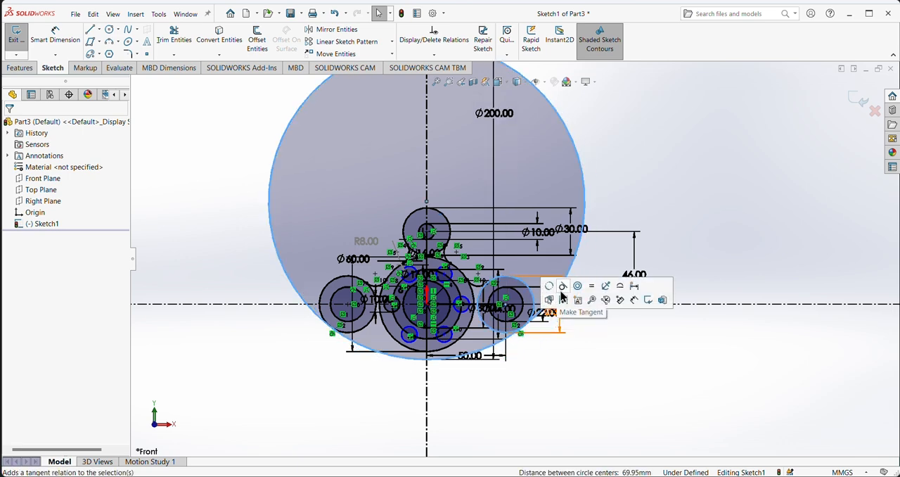
# Step: Trim the 200 mm circle, leaving only the bottom arc between its tangent points on the left and right lobes
pyautogui.scroll(-2, 482, 378)
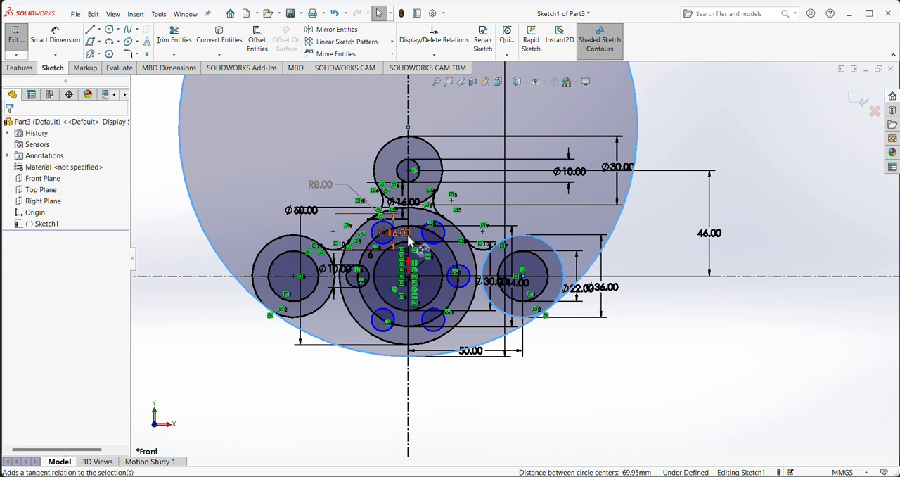
pyautogui.click(172, 37)
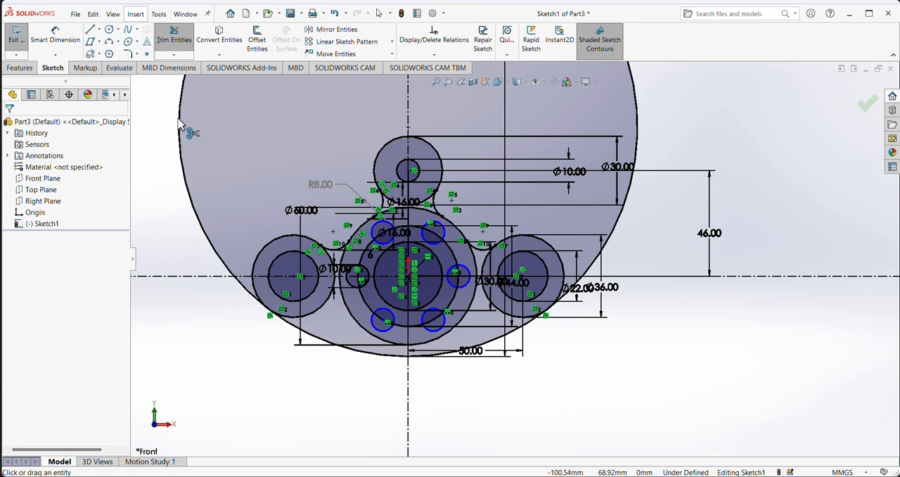
pyautogui.click(183, 129)
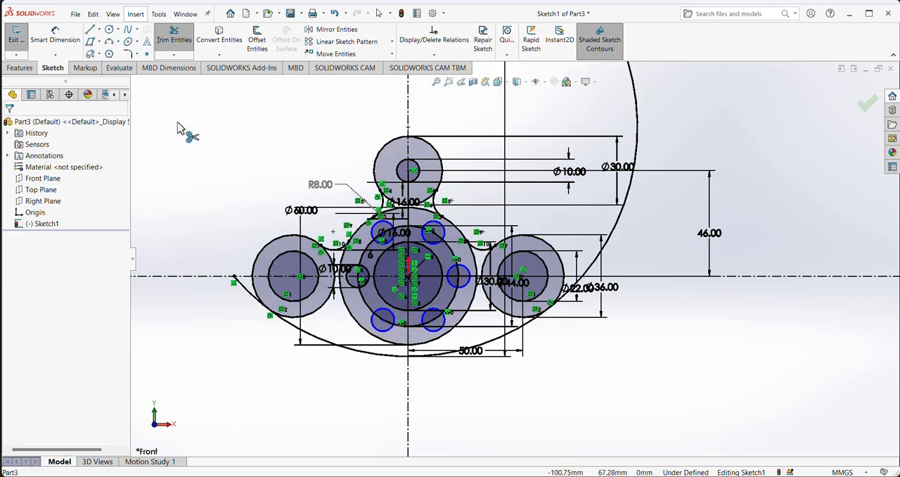
pyautogui.click(631, 134)
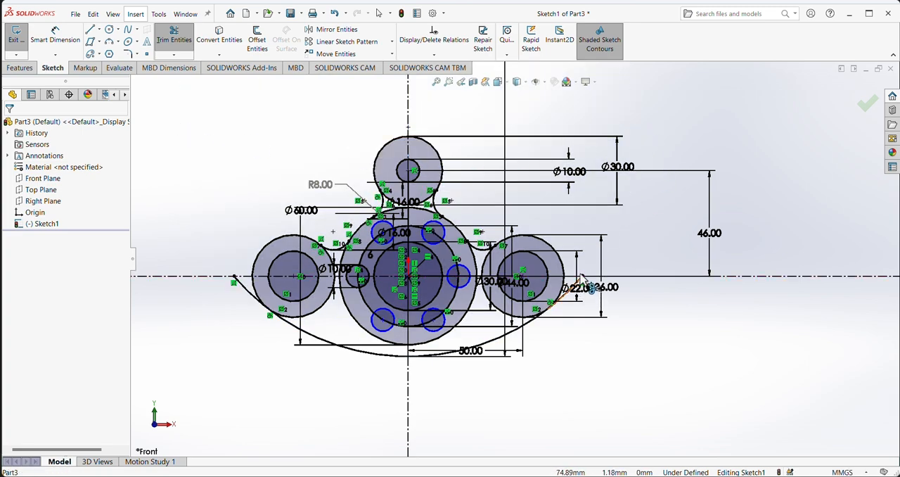
pyautogui.scroll(3, 582, 278)
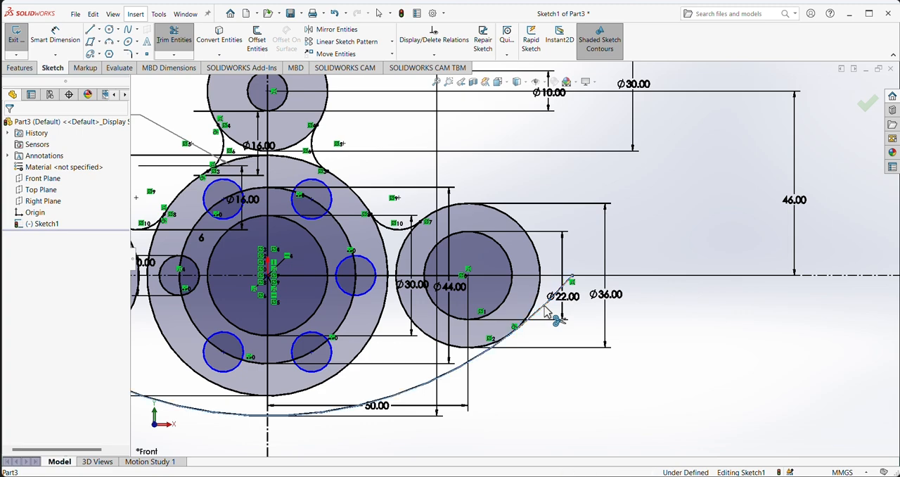
pyautogui.scroll(-3, 176, 309)
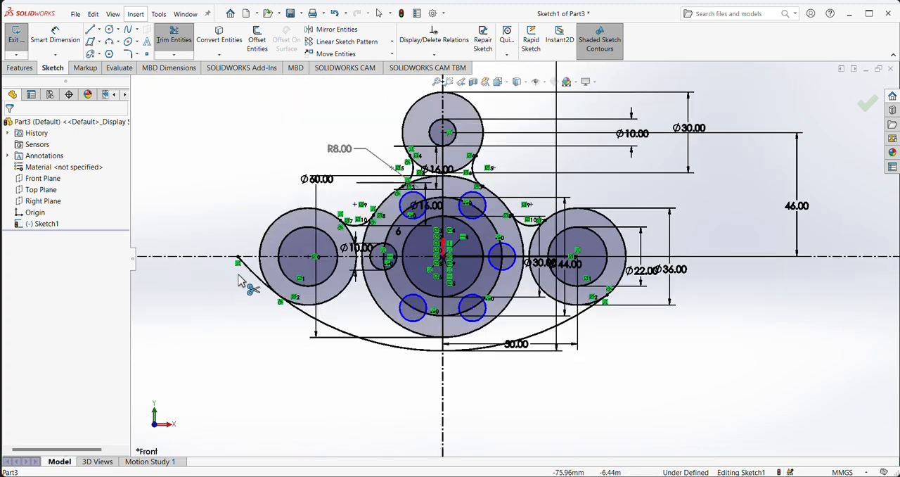
pyautogui.click(253, 278)
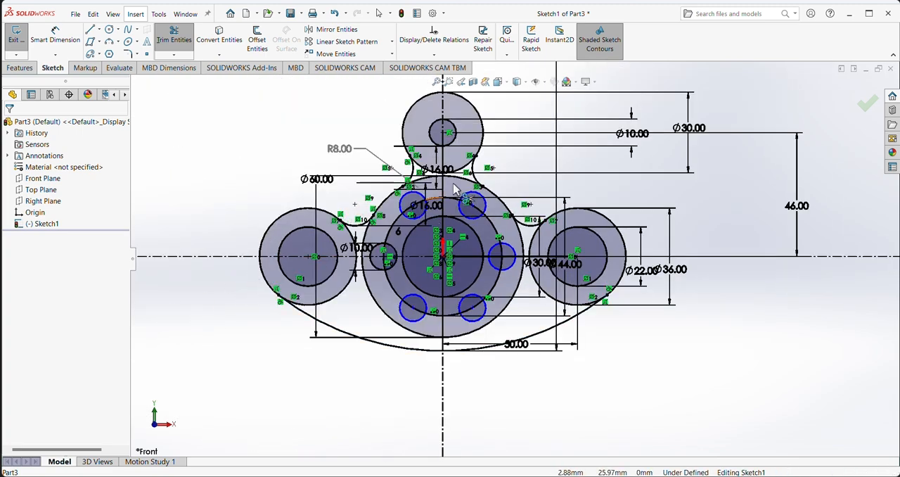
# Step: Trim the segments of the 30 mm and 60 mm circles that cross the neck between the top fillet arcs
pyautogui.scroll(1, 506, 159)
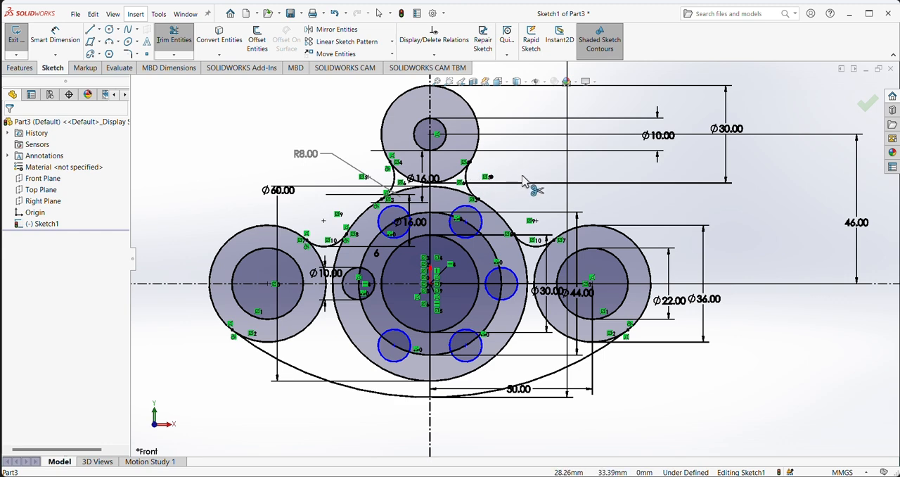
pyautogui.click(470, 201)
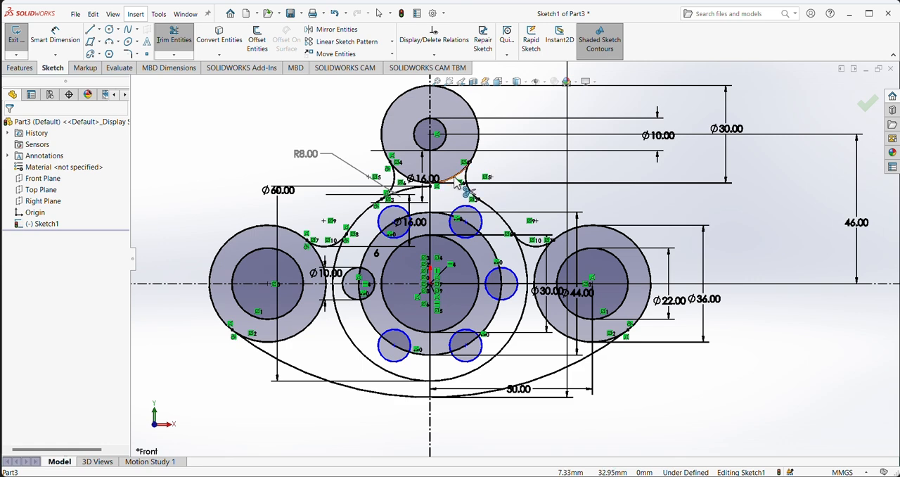
pyautogui.click(465, 190)
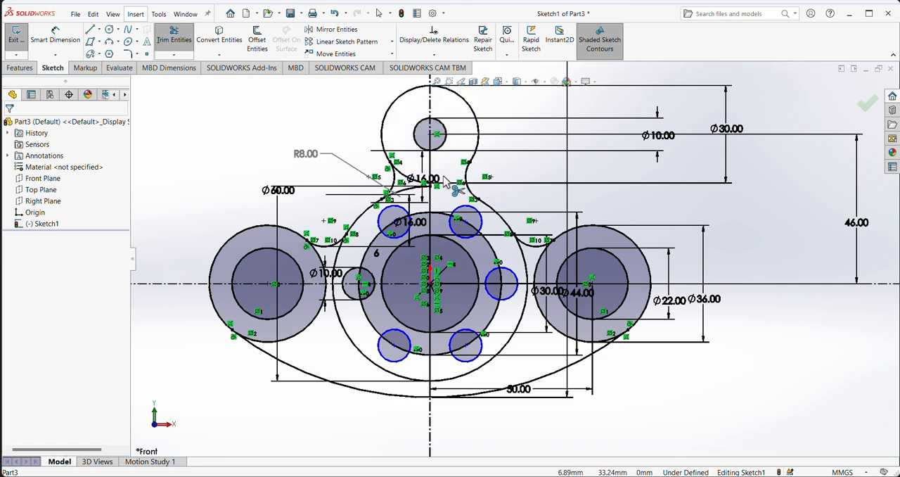
pyautogui.click(408, 175)
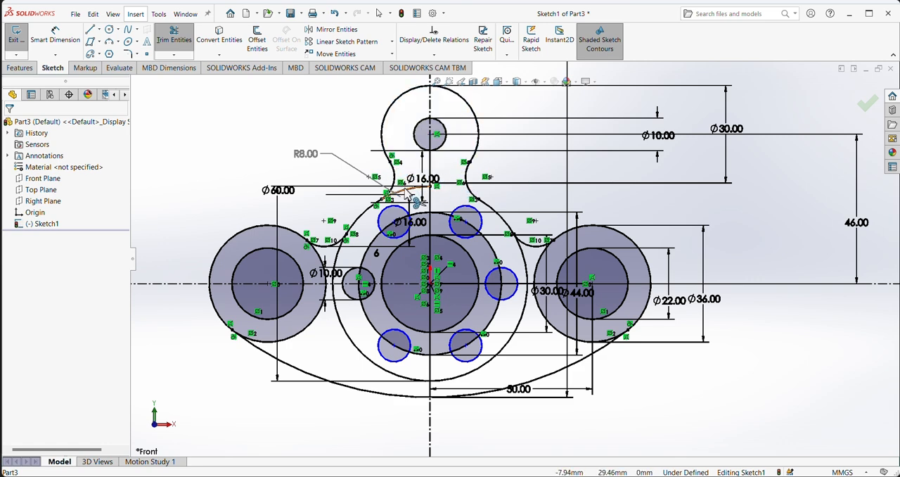
pyautogui.click(408, 190)
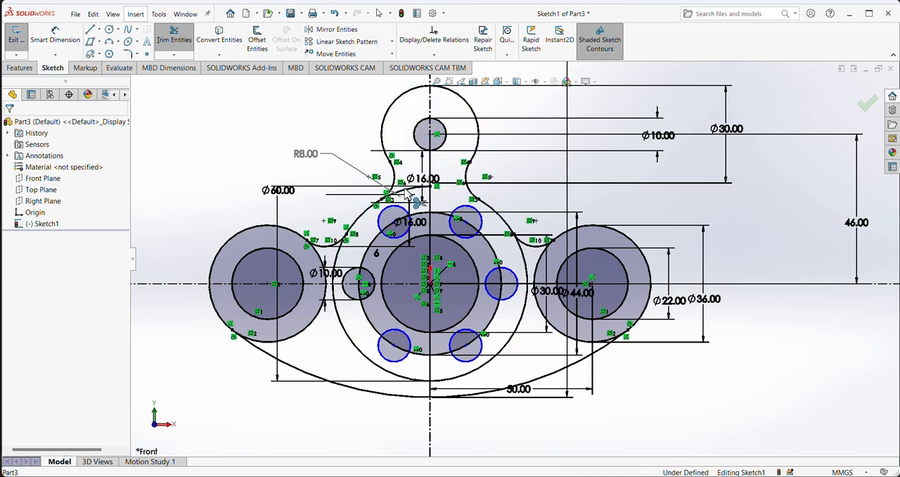
# Step: Trim the inner portions of both side lobes' 36 mm circles between the fillet arcs and the large bottom arc
pyautogui.click(539, 271)
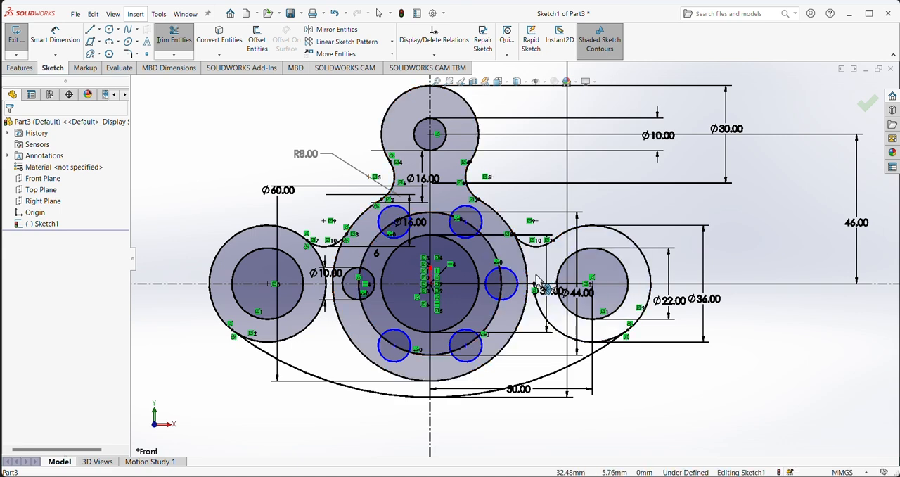
pyautogui.click(542, 317)
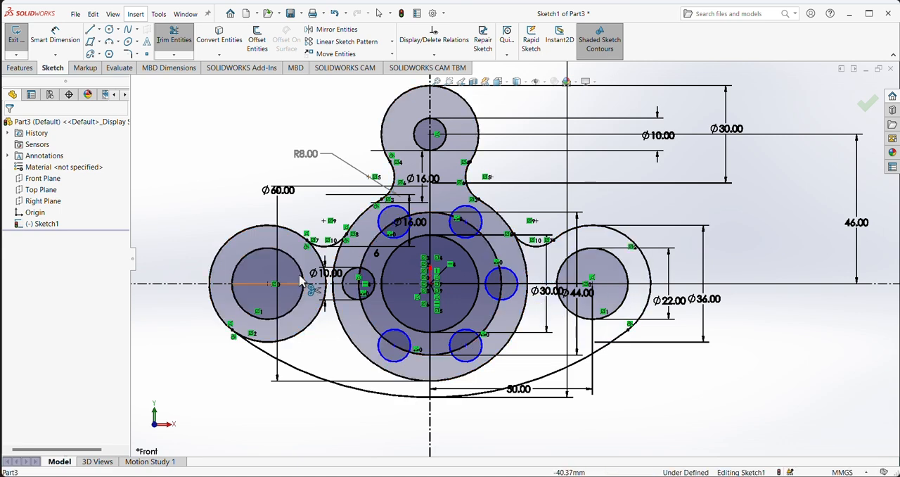
pyautogui.click(325, 271)
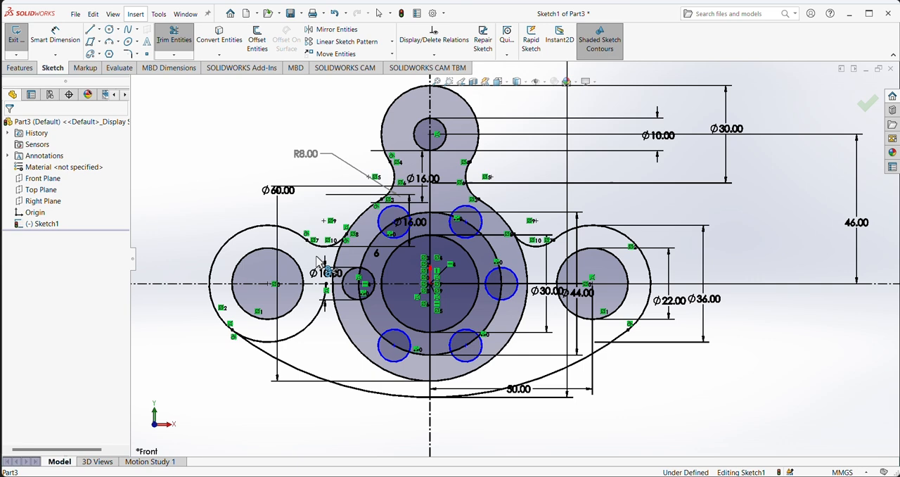
pyautogui.click(314, 323)
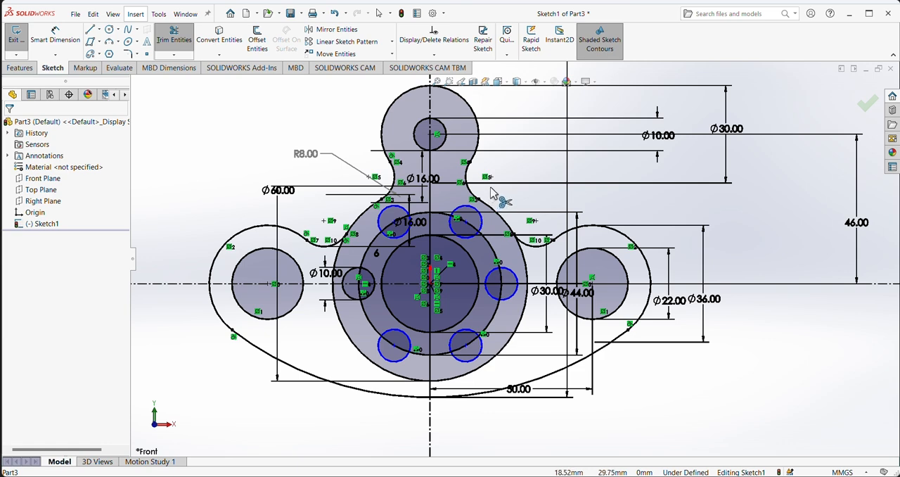
pyautogui.press('Escape')
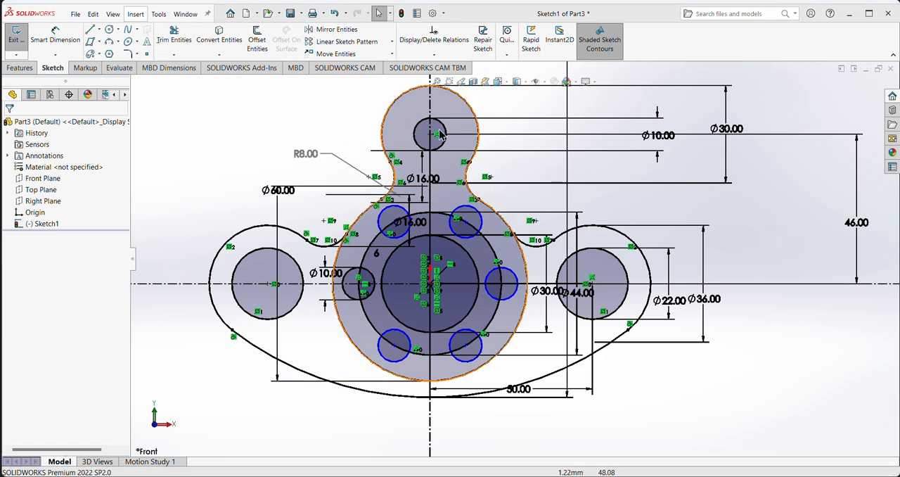